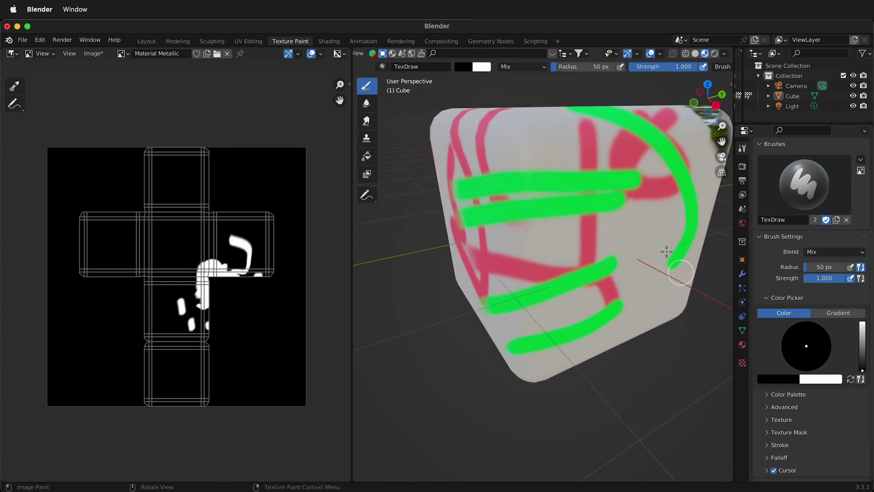
# - Paint freehand strokes on the cube's faces using the Material Metallic texture
pyautogui.moveTo(538, 164); pyautogui.dragTo(548, 256)
pyautogui.moveTo(548, 256)
pyautogui.mouseDown(button='middle')
pyautogui.moveTo(541, 269)
pyautogui.moveTo(530, 210)
pyautogui.mouseUp(button='middle')
pyautogui.moveTo(530, 210); pyautogui.dragTo(525, 273)
pyautogui.moveTo(607, 244)
pyautogui.mouseDown(button='middle')
pyautogui.moveTo(560, 253)
pyautogui.moveTo(507, 238)
pyautogui.moveTo(521, 223)
pyautogui.mouseUp(button='middle')
pyautogui.scroll(-5, 521, 224)
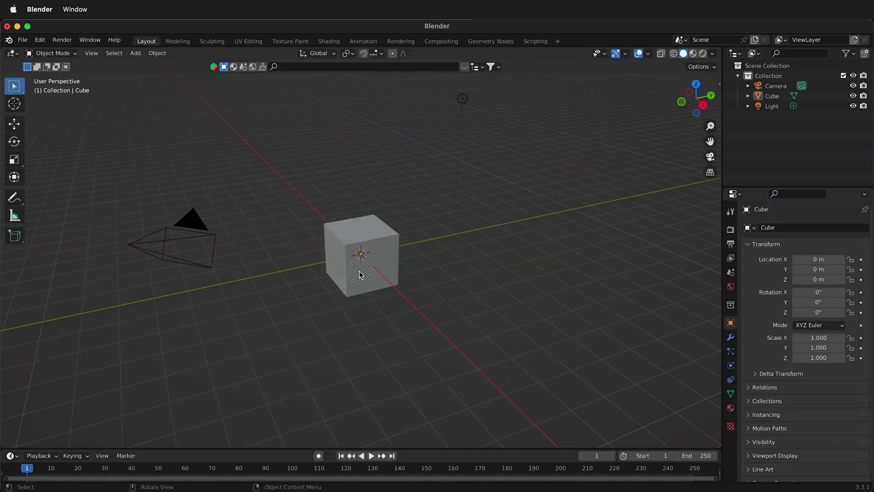
# - Apply a bevel to all edges of the cube in Edit Mode with edge selection
pyautogui.click(359, 273)
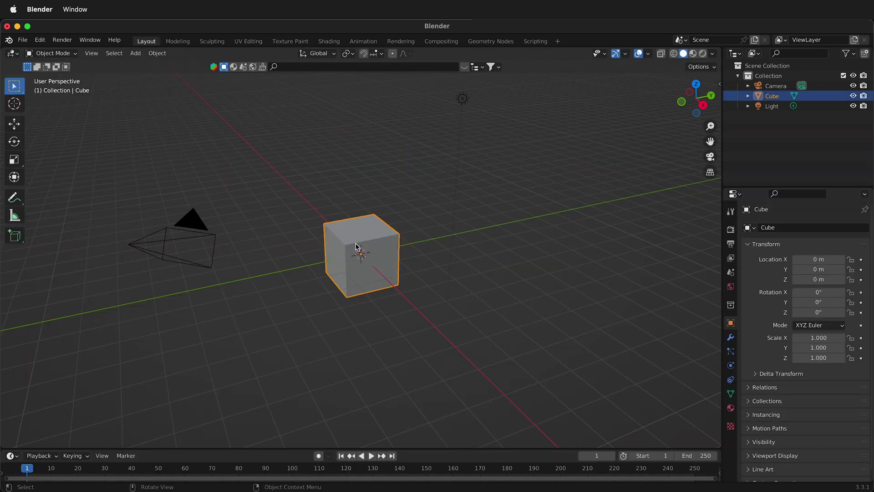
pyautogui.press('Tab')
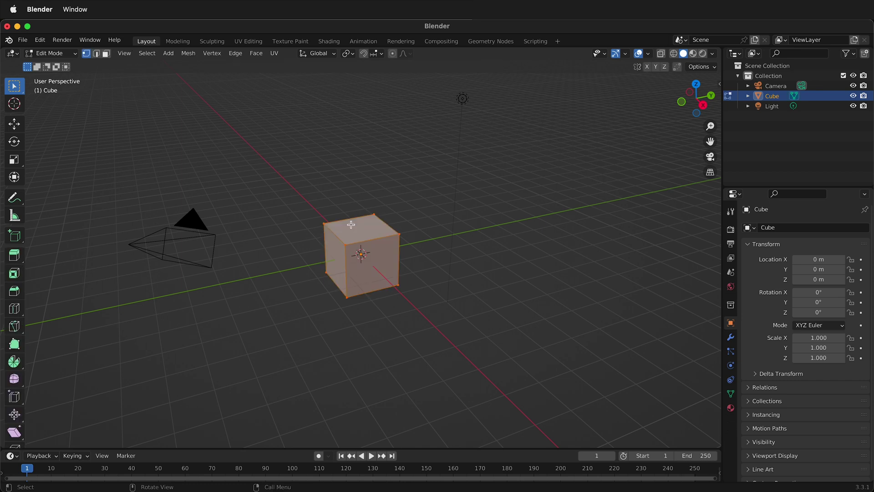
pyautogui.press('2')
pyautogui.press('ctrl')
pyautogui.hotkey('ctrl', 'b')
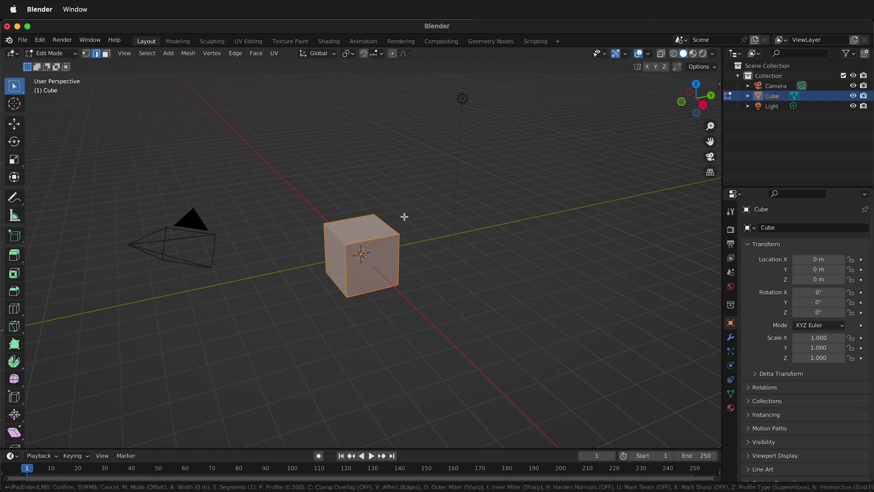
pyautogui.click(356, 240)
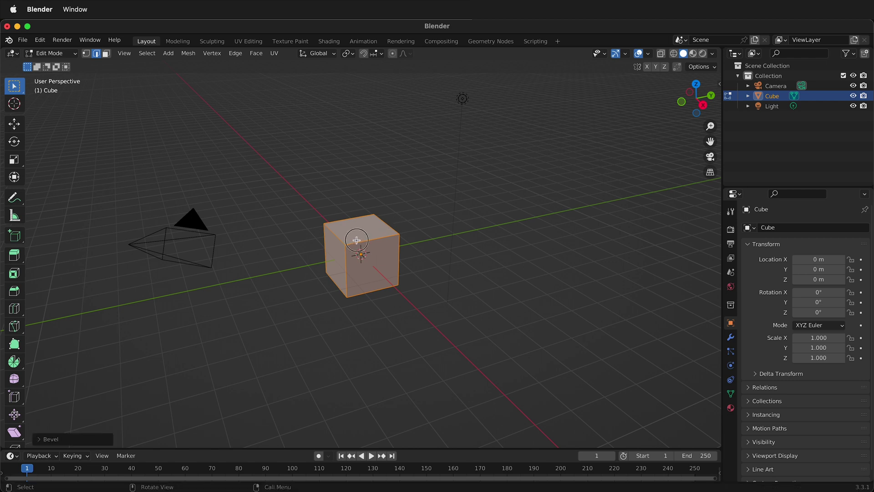
# - Set the cube's bevel width to 0.24 m with 4 segments and deselect the mesh
pyautogui.click(40, 440)
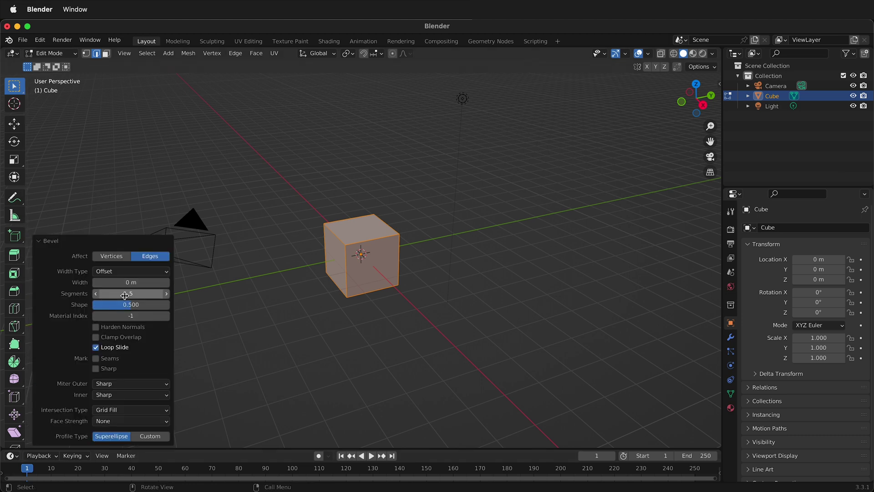
pyautogui.click(114, 282)
pyautogui.write('0.12')
pyautogui.press('Return')
pyautogui.moveTo(131, 282)
pyautogui.mouseDown()
pyautogui.moveTo(122, 282)
pyautogui.moveTo(146, 282)
pyautogui.moveTo(135, 282)
pyautogui.mouseUp()
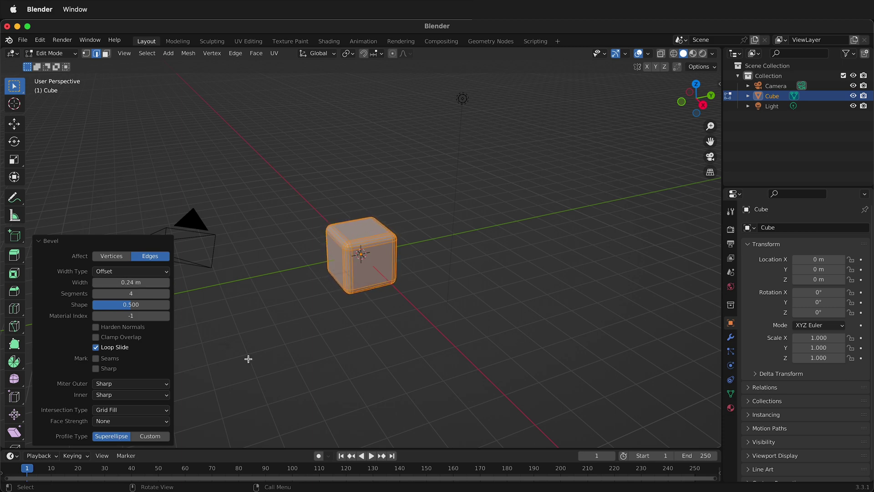
pyautogui.click(256, 262)
pyautogui.scroll(5, 348, 239)
pyautogui.scroll(2, 344, 259)
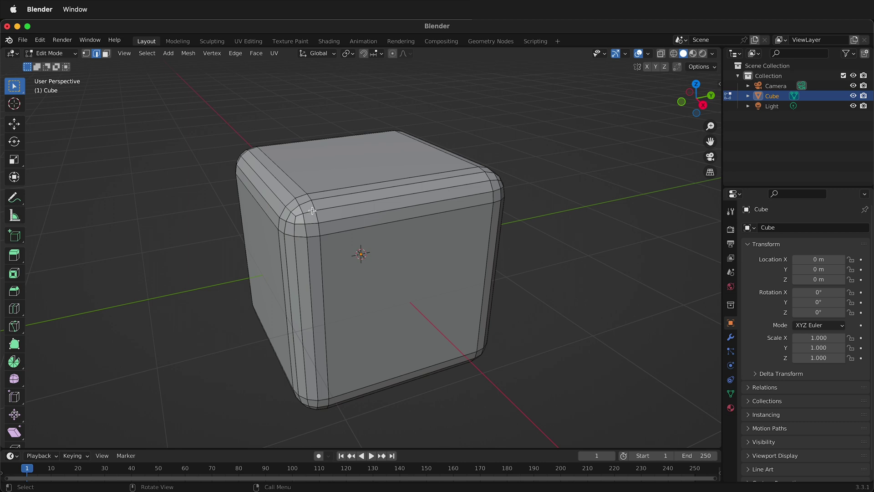
# - Return to Object Mode, apply Shade Smooth to the bevelled cube and deselect it
pyautogui.press('Tab')
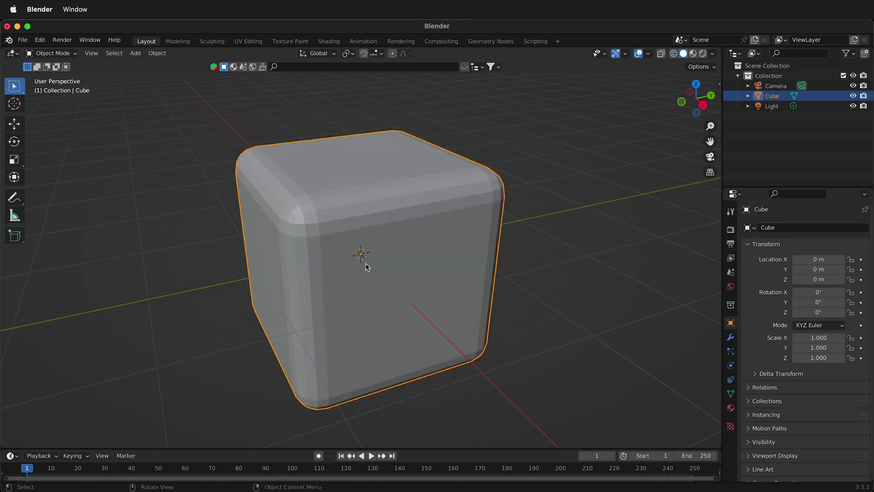
pyautogui.rightClick(344, 186)
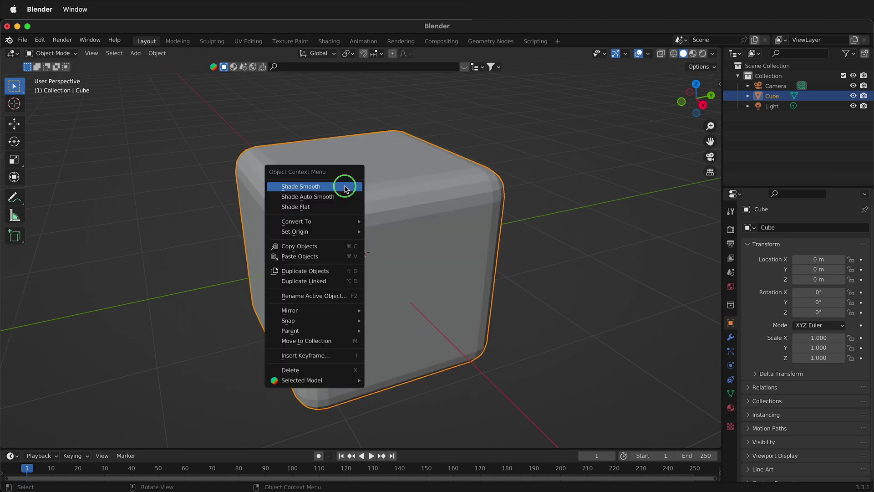
pyautogui.click(344, 187)
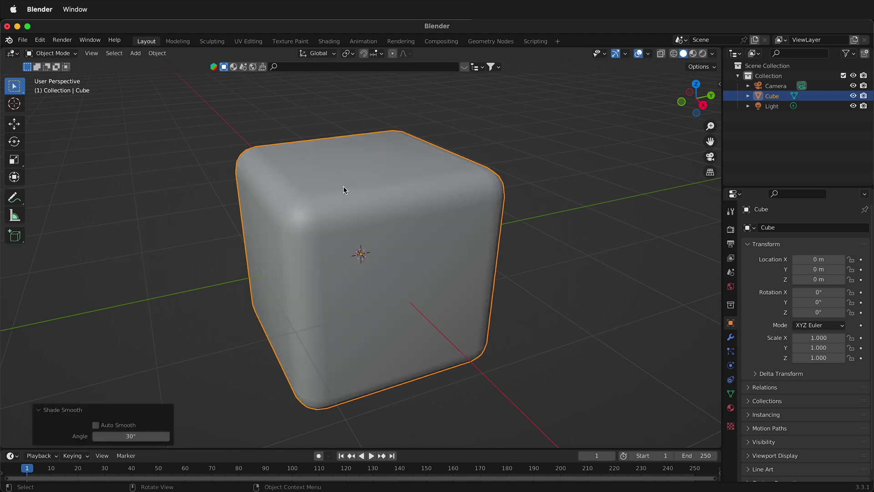
pyautogui.click(338, 123)
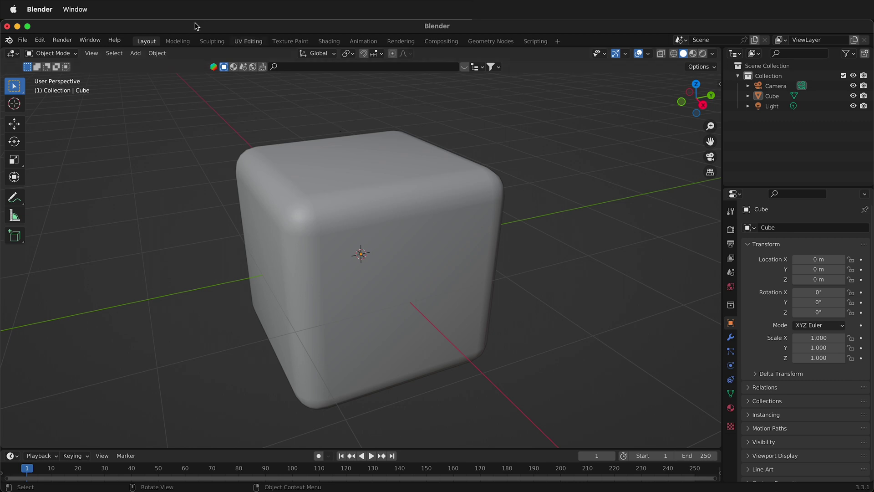
# - Switch to the Texture Paint workspace and show the active brush tool's settings for the cube
pyautogui.click(279, 41)
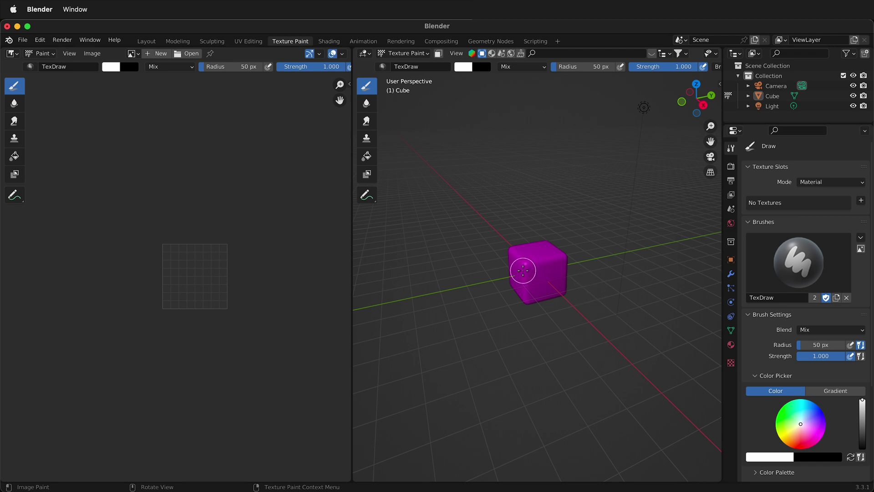
pyautogui.scroll(7, 527, 268)
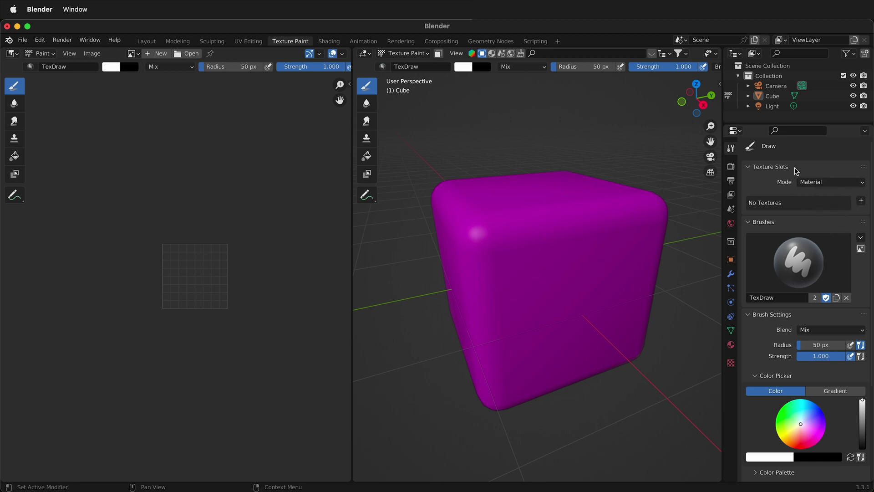
pyautogui.click(731, 167)
pyautogui.click(731, 180)
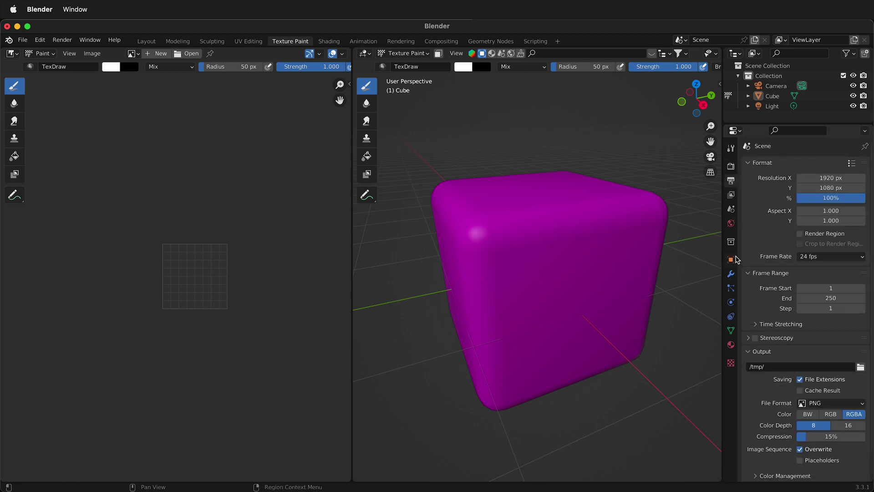
pyautogui.click(731, 148)
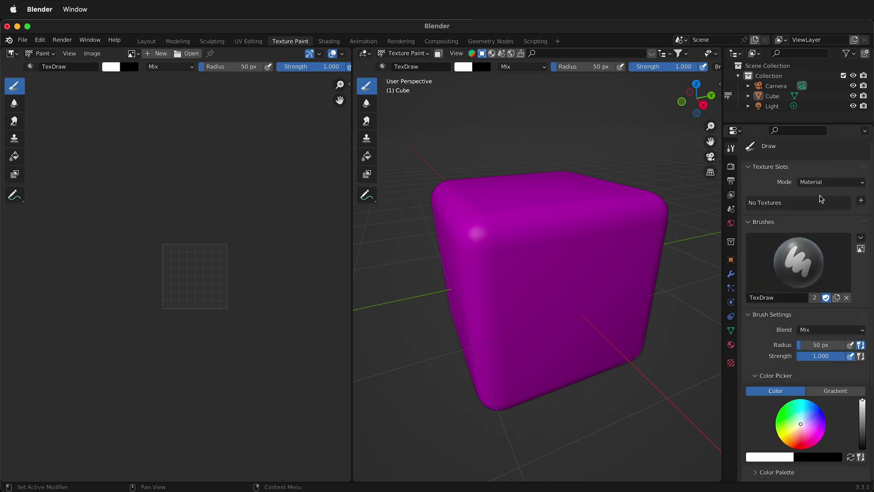
# - Add a Base Color paint slot named Material Base Color with a 2048 × 2048 px image
pyautogui.click(861, 202)
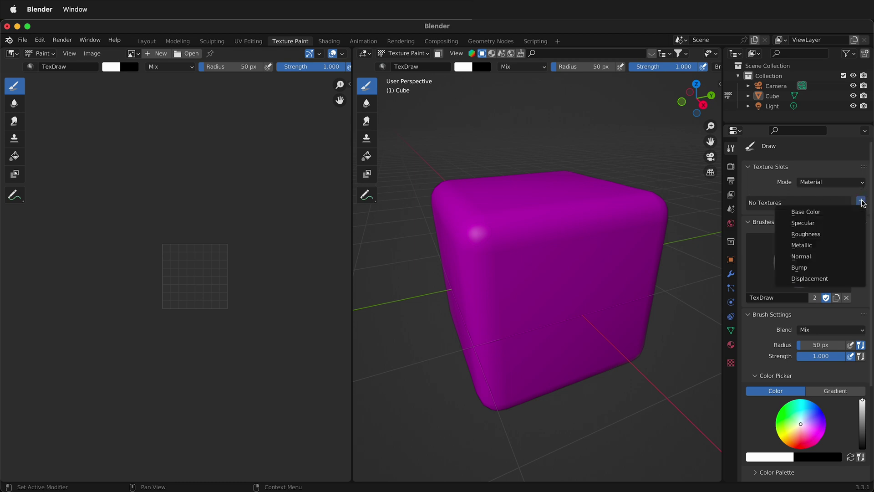
pyautogui.click(822, 212)
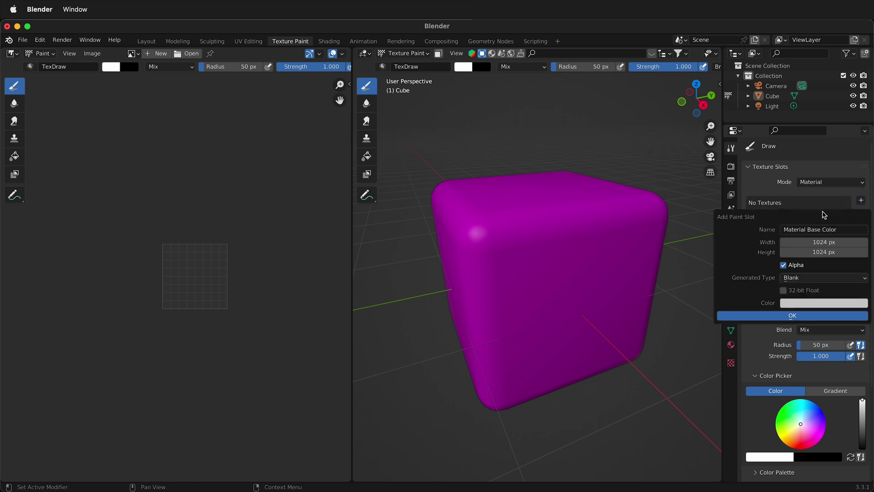
pyautogui.click(828, 241)
pyautogui.write('2048')
pyautogui.press('Return')
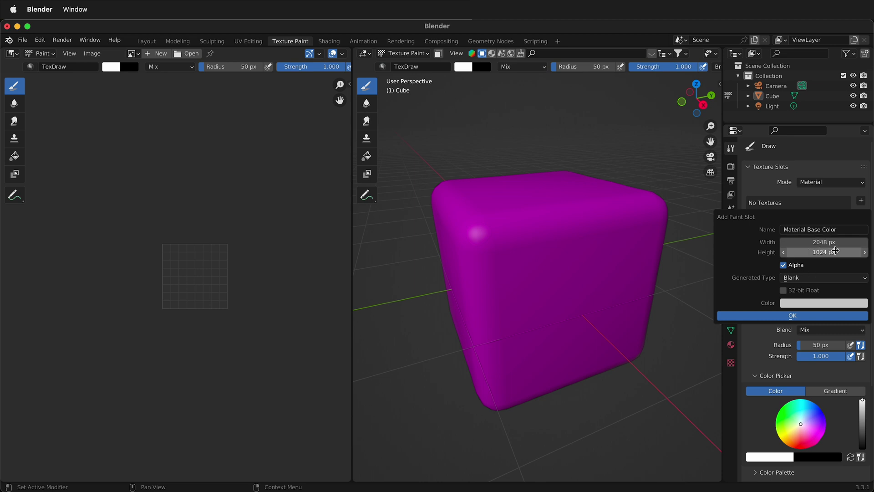
pyautogui.click(833, 252)
pyautogui.write('2048')
pyautogui.press('Return')
pyautogui.click(767, 316)
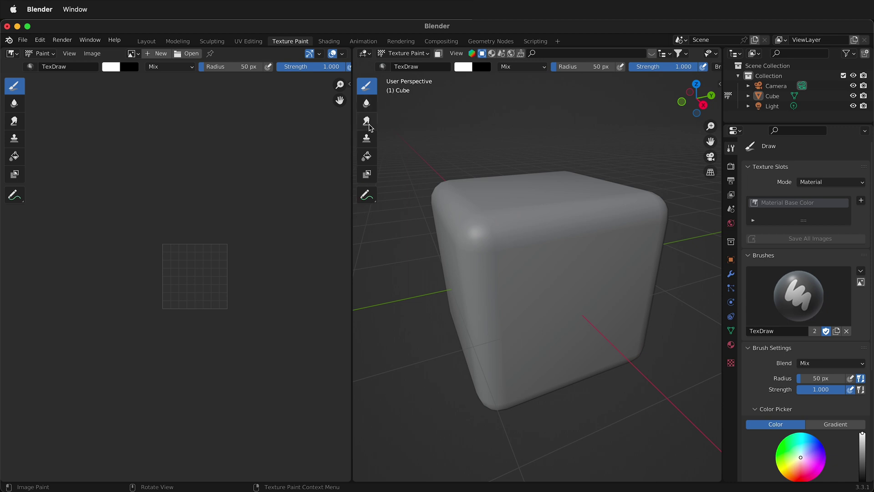
# - Choose a pinkish-red brush color and paint freehand strokes across several faces of the cube
pyautogui.scroll(-3, 817, 454)
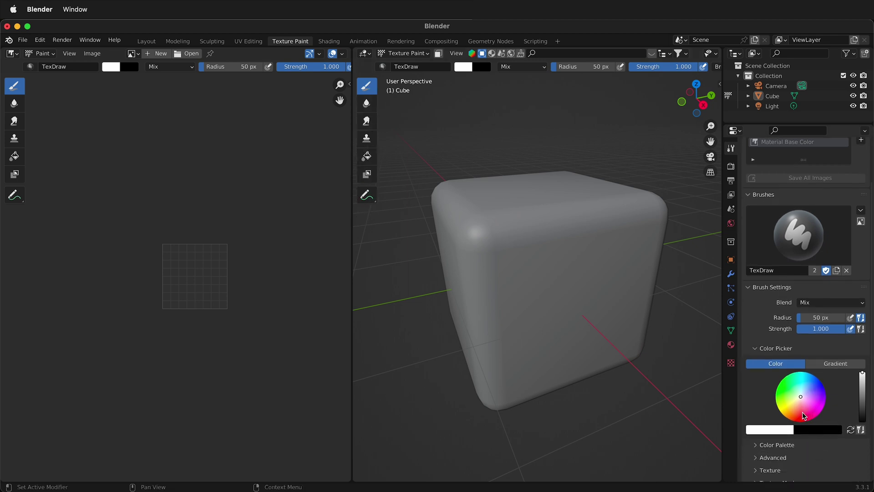
pyautogui.click(802, 413)
pyautogui.moveTo(602, 203)
pyautogui.mouseDown()
pyautogui.moveTo(580, 262)
pyautogui.moveTo(569, 222)
pyautogui.moveTo(557, 271)
pyautogui.mouseUp()
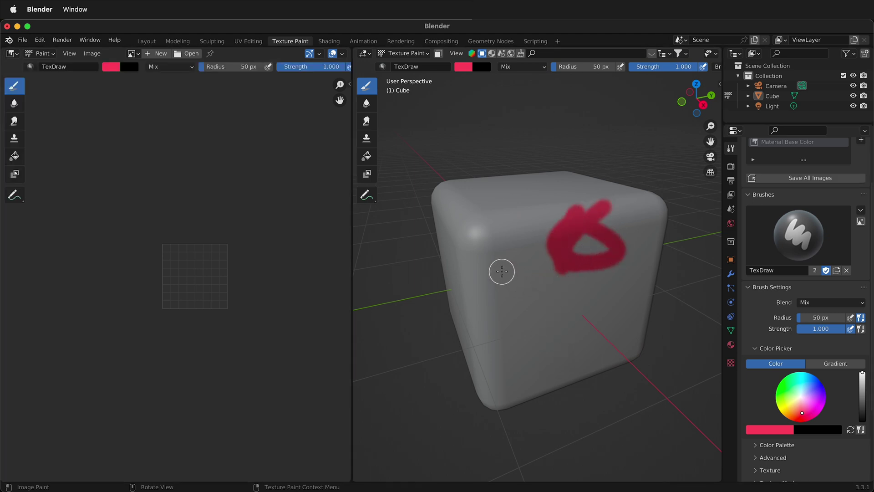
pyautogui.moveTo(502, 271)
pyautogui.mouseDown(button='middle')
pyautogui.moveTo(555, 272)
pyautogui.moveTo(563, 229)
pyautogui.mouseUp(button='middle')
pyautogui.moveTo(563, 228)
pyautogui.mouseDown()
pyautogui.moveTo(524, 285)
pyautogui.moveTo(589, 319)
pyautogui.moveTo(569, 170)
pyautogui.moveTo(623, 200)
pyautogui.moveTo(645, 250)
pyautogui.mouseUp()
pyautogui.moveTo(645, 250)
pyautogui.mouseDown(button='middle')
pyautogui.moveTo(567, 270)
pyautogui.moveTo(579, 277)
pyautogui.mouseUp(button='middle')
pyautogui.moveTo(473, 302)
pyautogui.mouseDown()
pyautogui.moveTo(520, 277)
pyautogui.moveTo(526, 238)
pyautogui.moveTo(515, 218)
pyautogui.moveTo(495, 226)
pyautogui.moveTo(506, 243)
pyautogui.moveTo(497, 251)
pyautogui.moveTo(471, 251)
pyautogui.moveTo(452, 225)
pyautogui.moveTo(467, 197)
pyautogui.mouseUp()
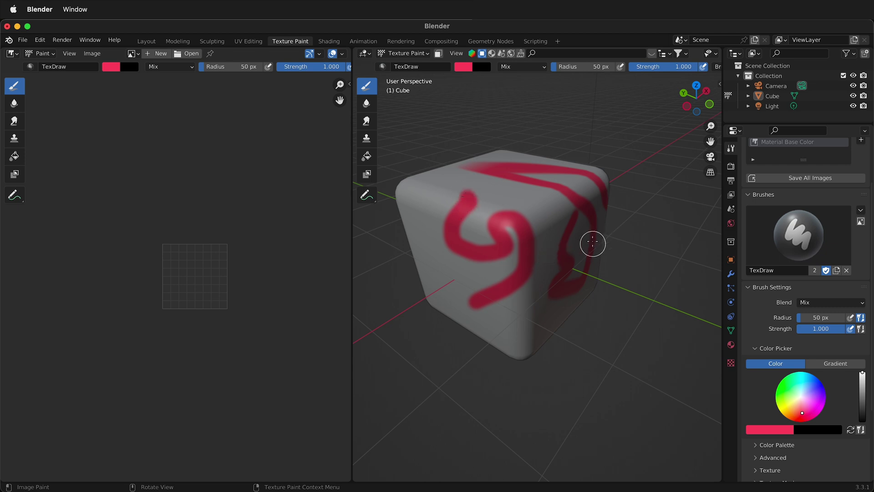
pyautogui.moveTo(591, 209)
pyautogui.mouseDown(button='middle')
pyautogui.moveTo(558, 236)
pyautogui.moveTo(528, 386)
pyautogui.mouseUp(button='middle')
pyautogui.moveTo(511, 293)
pyautogui.mouseDown()
pyautogui.moveTo(542, 312)
pyautogui.moveTo(612, 328)
pyautogui.moveTo(631, 357)
pyautogui.mouseUp()
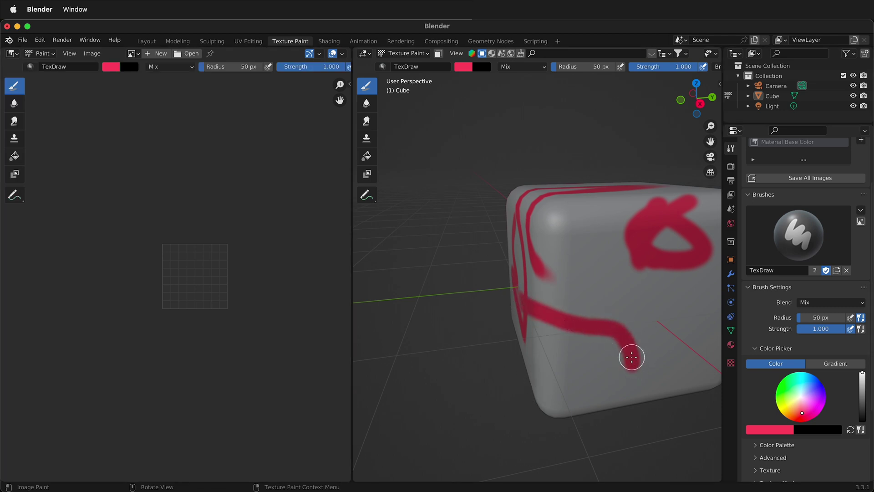
pyautogui.moveTo(607, 209)
pyautogui.mouseDown()
pyautogui.moveTo(633, 328)
pyautogui.moveTo(632, 364)
pyautogui.mouseUp()
# - Choose a bright green brush color and paint freehand strokes over the red ones and around the cube's edges
pyautogui.click(785, 383)
pyautogui.moveTo(634, 264); pyautogui.dragTo(515, 269)
pyautogui.moveTo(669, 250); pyautogui.dragTo(516, 251)
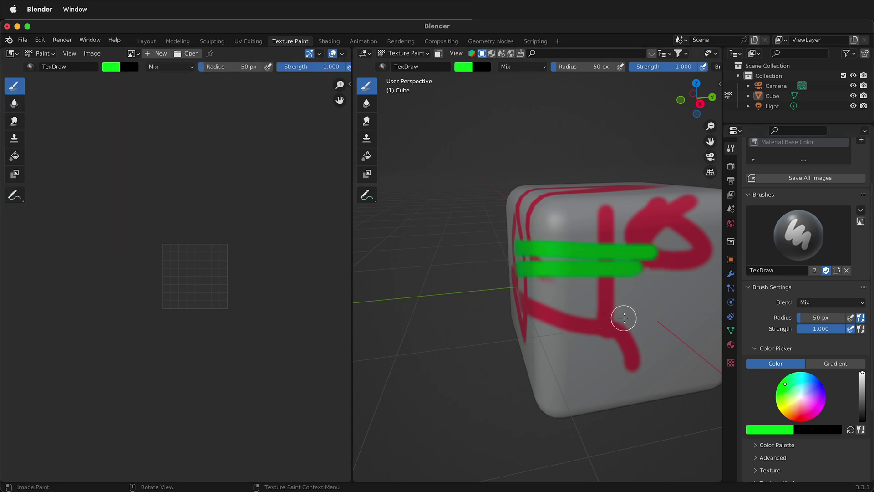
pyautogui.moveTo(633, 320); pyautogui.dragTo(527, 341)
pyautogui.moveTo(639, 358); pyautogui.dragTo(537, 379)
pyautogui.moveTo(598, 192)
pyautogui.mouseDown()
pyautogui.moveTo(717, 310)
pyautogui.moveTo(699, 330)
pyautogui.mouseUp()
pyautogui.moveTo(617, 314); pyautogui.dragTo(513, 259, button='middle')
pyautogui.moveTo(512, 258)
pyautogui.mouseDown()
pyautogui.moveTo(567, 326)
pyautogui.moveTo(511, 381)
pyautogui.mouseUp()
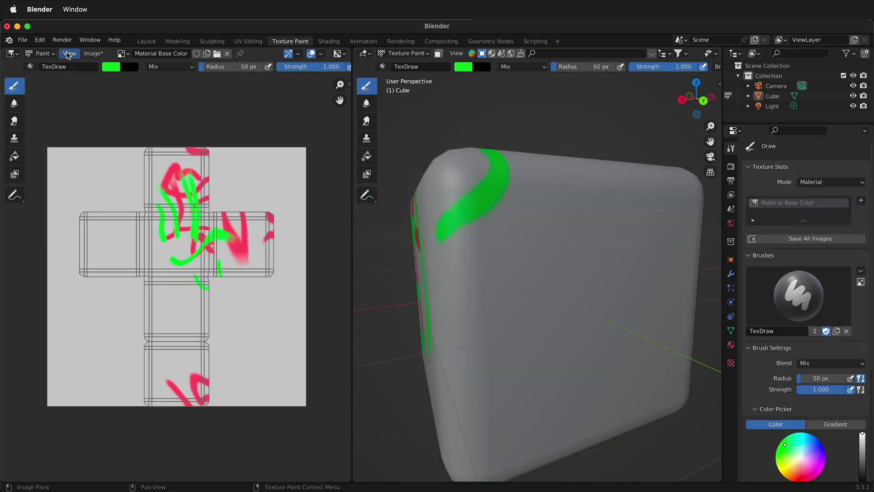
# - Check the image editor's view options and paint another green stroke on an unpainted side face of the cube
pyautogui.click(69, 53)
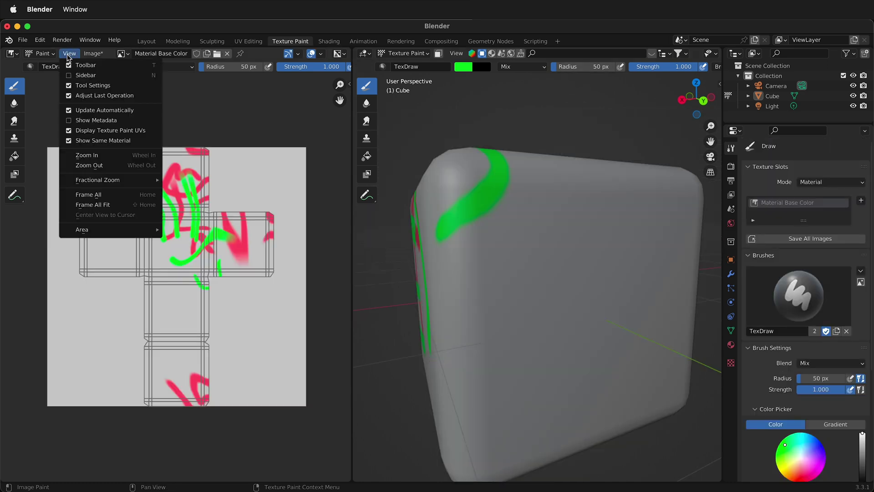
pyautogui.click(95, 142)
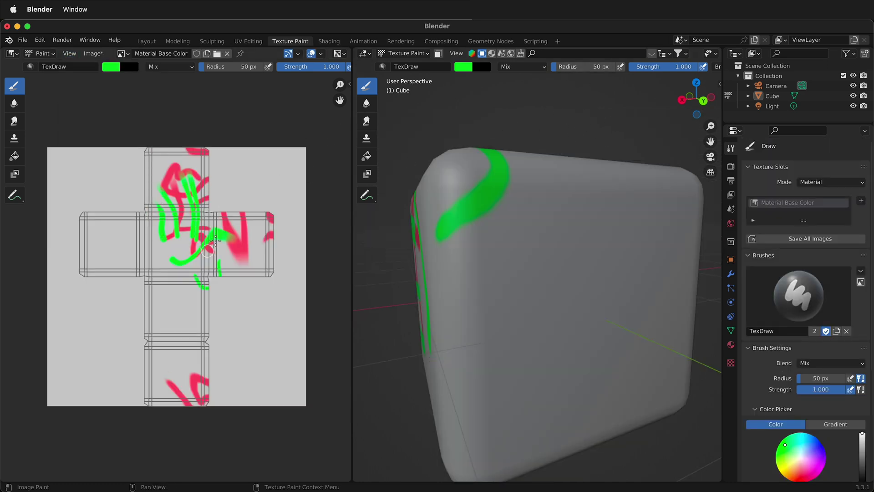
pyautogui.moveTo(528, 198); pyautogui.dragTo(569, 313)
pyautogui.moveTo(593, 132); pyautogui.dragTo(582, 187, button='middle')
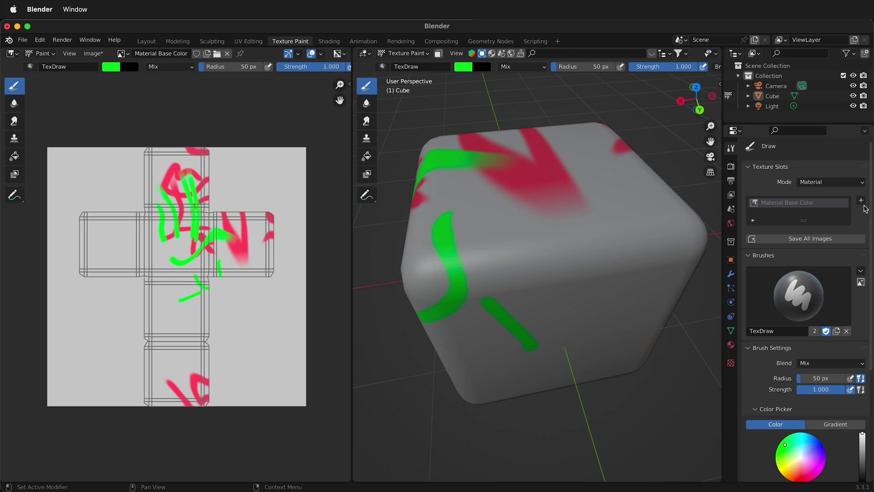
# - Add a Metallic paint slot named Material Metallic with a black 2048 × 2048 px image
pyautogui.click(860, 202)
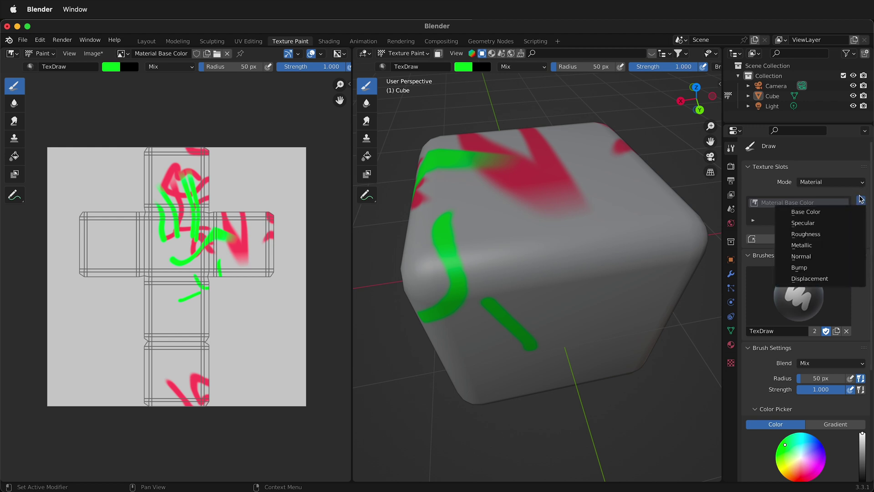
pyautogui.click(804, 248)
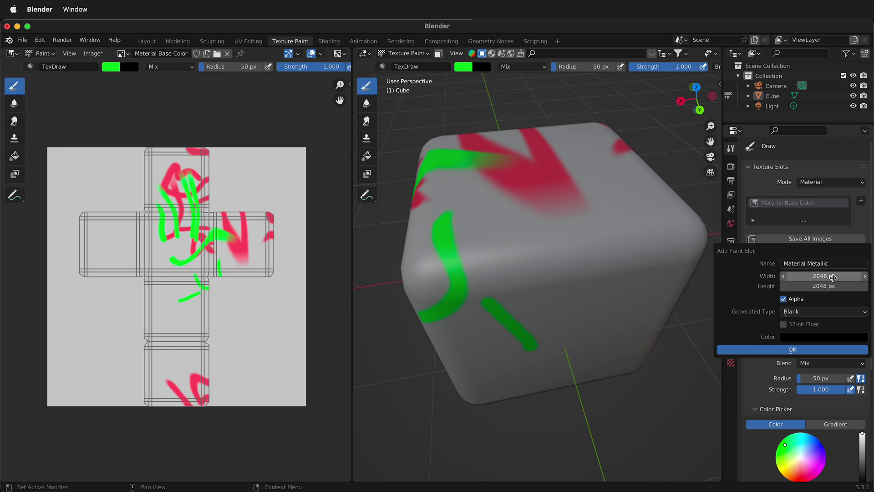
pyautogui.click(788, 350)
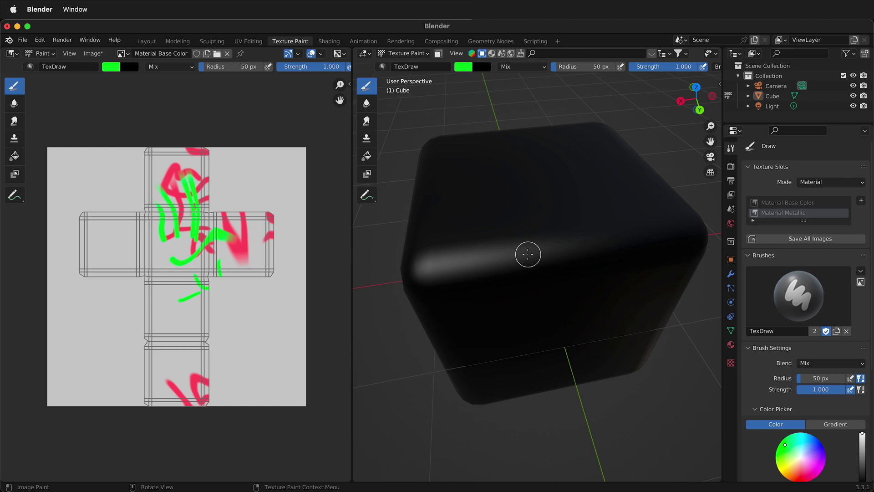
# - Set the brush color to white by lowering its saturation to zero
pyautogui.scroll(-5, 783, 403)
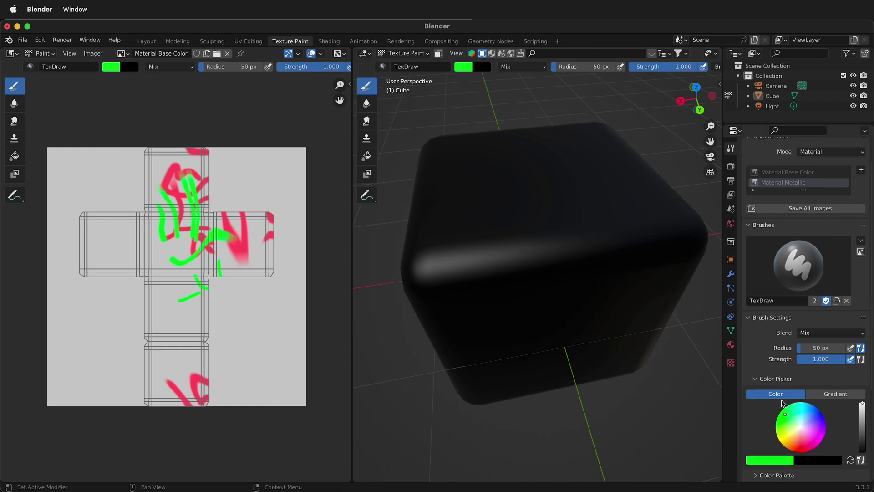
pyautogui.scroll(-3, 783, 403)
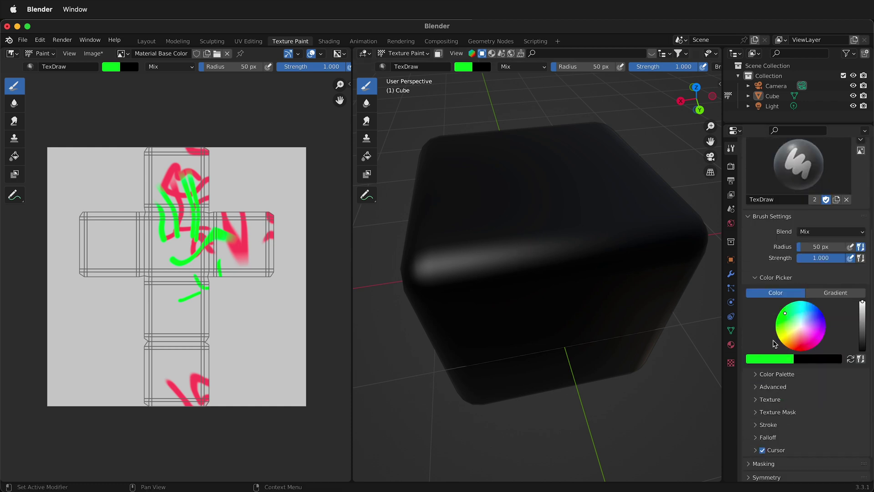
pyautogui.click(762, 360)
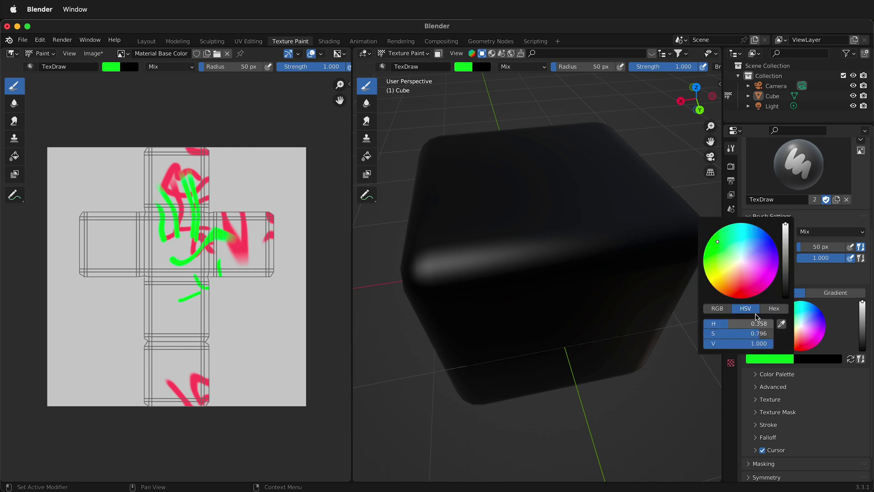
pyautogui.moveTo(751, 328)
pyautogui.mouseDown()
pyautogui.moveTo(728, 328)
pyautogui.moveTo(763, 333)
pyautogui.moveTo(704, 337)
pyautogui.mouseUp()
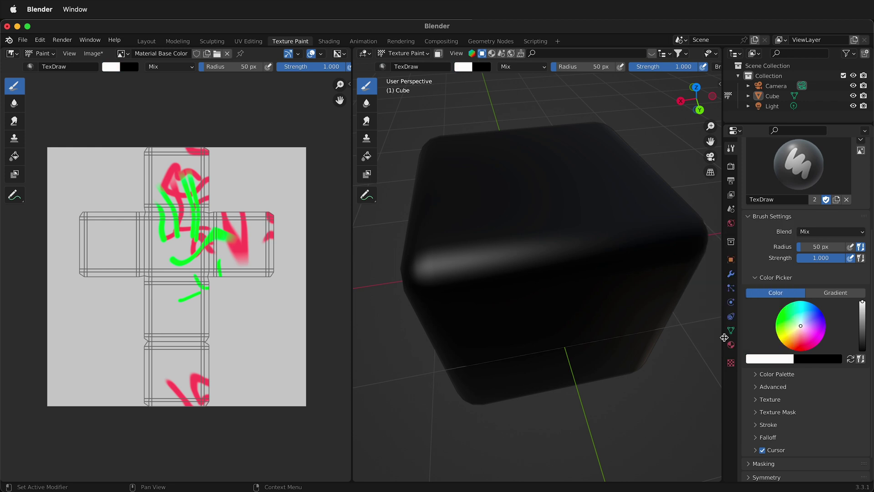
# - Paint a white hooked stroke on the cube's top face and fill a white patch over the adjoining edge and corner
pyautogui.moveTo(494, 163)
pyautogui.mouseDown()
pyautogui.moveTo(573, 173)
pyautogui.moveTo(576, 236)
pyautogui.moveTo(520, 246)
pyautogui.moveTo(566, 275)
pyautogui.moveTo(550, 298)
pyautogui.mouseUp()
pyautogui.moveTo(431, 267)
pyautogui.mouseDown()
pyautogui.moveTo(462, 271)
pyautogui.moveTo(470, 259)
pyautogui.moveTo(466, 269)
pyautogui.moveTo(479, 276)
pyautogui.moveTo(513, 262)
pyautogui.mouseUp()
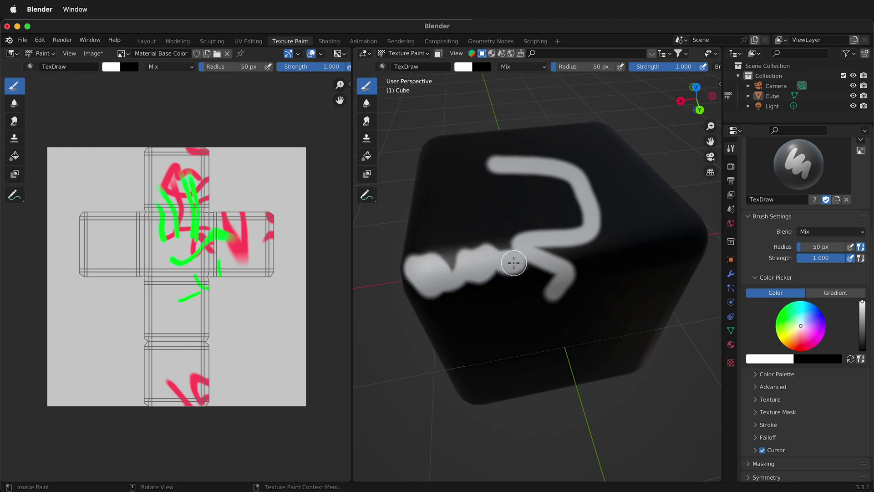
pyautogui.moveTo(560, 267)
pyautogui.mouseDown()
pyautogui.moveTo(523, 244)
pyautogui.moveTo(472, 279)
pyautogui.mouseUp()
pyautogui.moveTo(472, 279)
pyautogui.mouseDown(button='middle')
pyautogui.moveTo(511, 287)
pyautogui.moveTo(556, 248)
pyautogui.mouseUp(button='middle')
pyautogui.moveTo(556, 248)
pyautogui.mouseDown()
pyautogui.moveTo(571, 224)
pyautogui.moveTo(583, 242)
pyautogui.moveTo(585, 217)
pyautogui.moveTo(609, 220)
pyautogui.mouseUp()
pyautogui.moveTo(529, 268)
pyautogui.mouseDown()
pyautogui.moveTo(564, 302)
pyautogui.moveTo(631, 257)
pyautogui.moveTo(561, 292)
pyautogui.mouseUp()
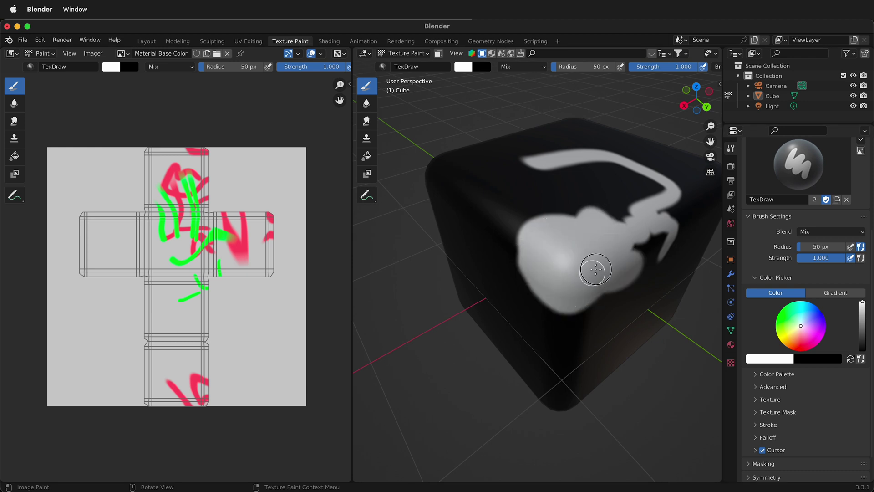
pyautogui.moveTo(606, 264)
pyautogui.mouseDown()
pyautogui.moveTo(570, 303)
pyautogui.moveTo(621, 282)
pyautogui.moveTo(665, 236)
pyautogui.moveTo(614, 248)
pyautogui.mouseUp()
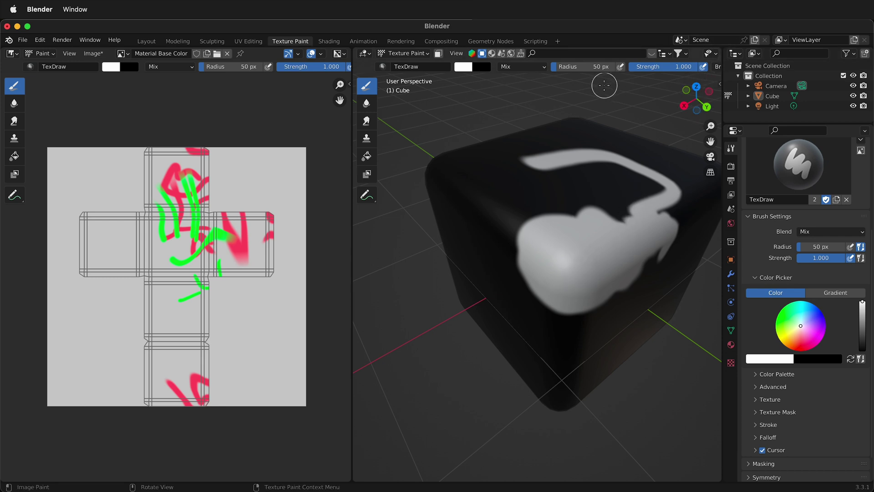
# - Enlarge the 3D viewport, switch its shading to Material Preview and inspect the metallic paint on the cube
pyautogui.moveTo(723, 67); pyautogui.dragTo(838, 68)
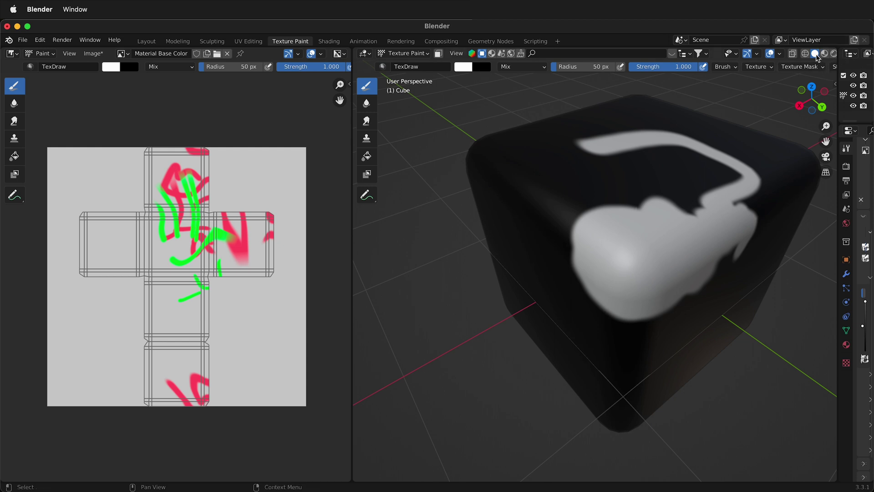
pyautogui.click(824, 53)
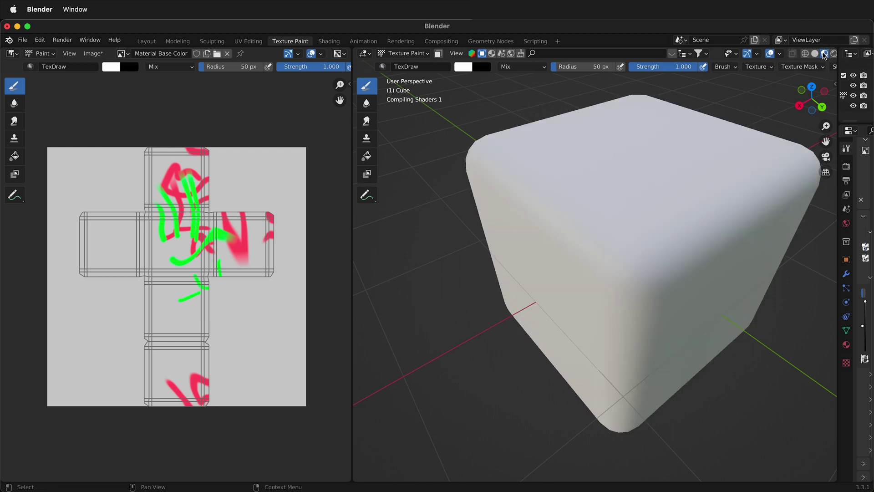
pyautogui.moveTo(645, 304)
pyautogui.mouseDown(button='middle')
pyautogui.moveTo(642, 283)
pyautogui.moveTo(536, 199)
pyautogui.moveTo(493, 180)
pyautogui.moveTo(500, 198)
pyautogui.mouseUp(button='middle')
pyautogui.scroll(5, 540, 204)
pyautogui.moveTo(678, 237); pyautogui.dragTo(583, 312, button='middle')
pyautogui.scroll(-5, 583, 311)
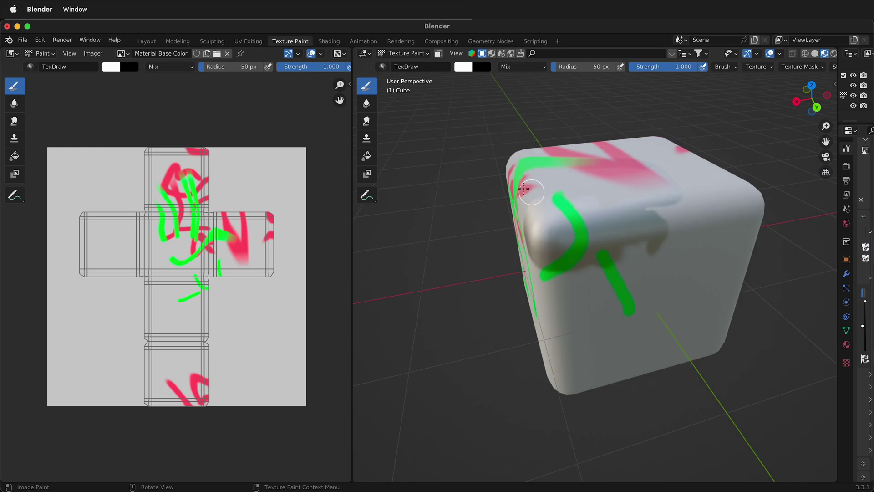
# - Show the Material Metallic image in the image editor, paint three short white strokes on the cube in solid shading and return to Material Preview
pyautogui.click(130, 56)
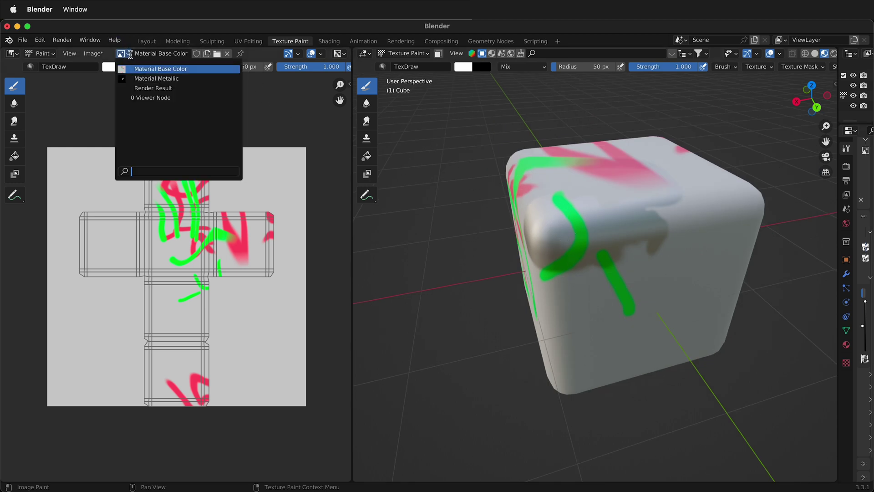
pyautogui.click(139, 77)
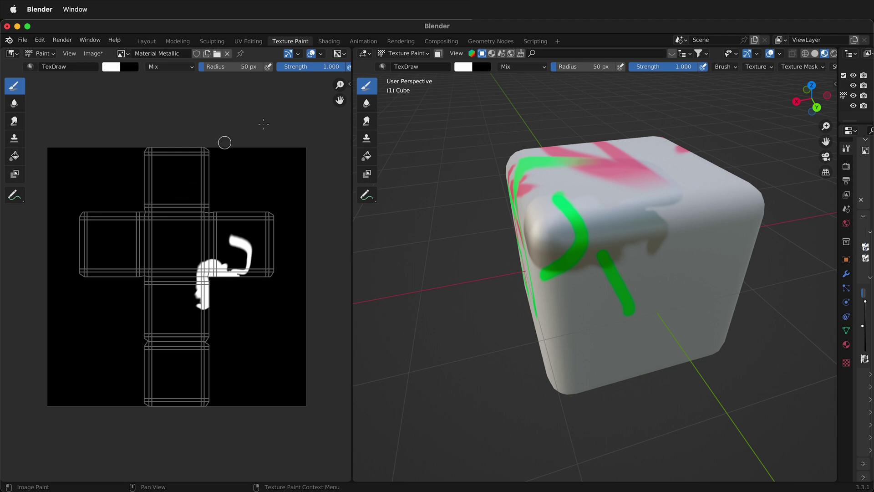
pyautogui.click(814, 55)
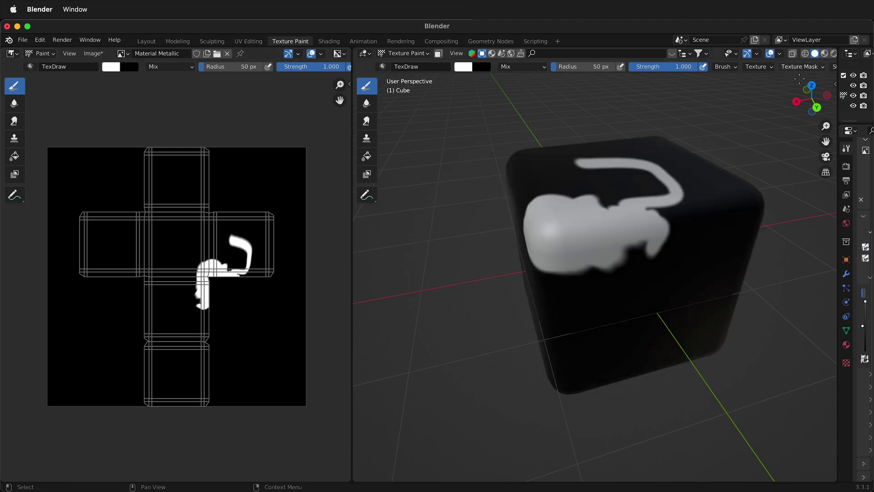
pyautogui.moveTo(629, 308); pyautogui.dragTo(673, 291)
pyautogui.moveTo(695, 264); pyautogui.dragTo(732, 252)
pyautogui.moveTo(711, 201); pyautogui.dragTo(735, 199)
pyautogui.click(823, 53)
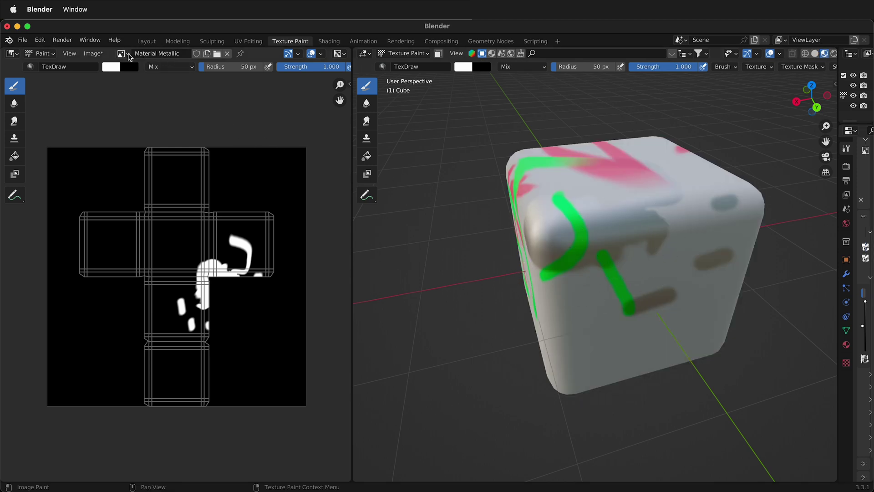
# - Compare the Material Base Color and Material Metallic images in the image editor, ending on Material Metallic
pyautogui.click(123, 54)
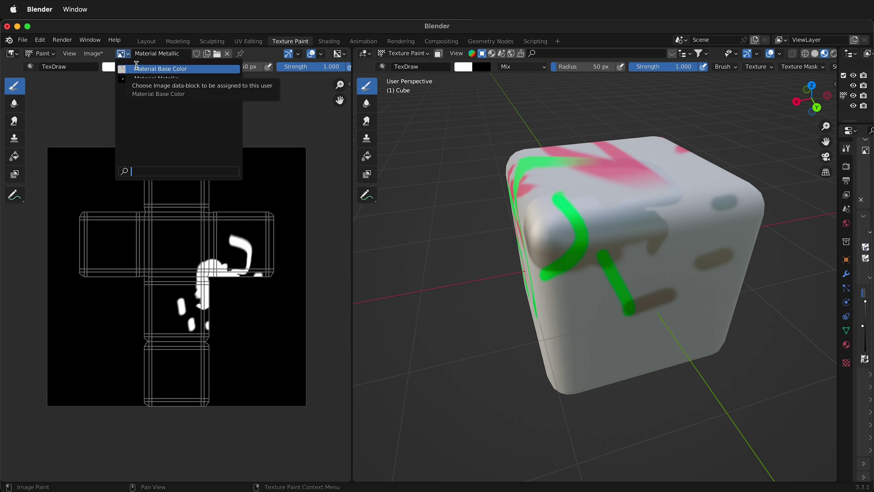
pyautogui.click(150, 69)
pyautogui.click(123, 53)
pyautogui.click(151, 79)
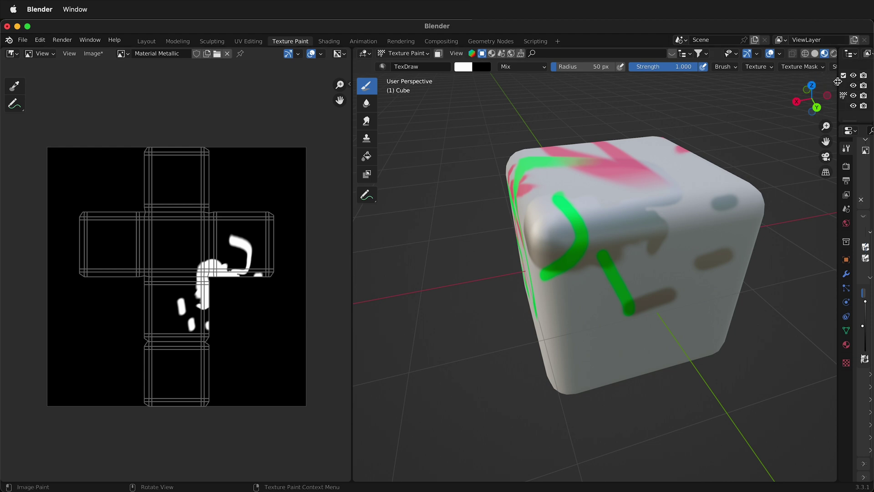
# - Widen the brush properties area and add a Roughness paint slot named Material Roughness
pyautogui.moveTo(837, 81); pyautogui.dragTo(683, 86)
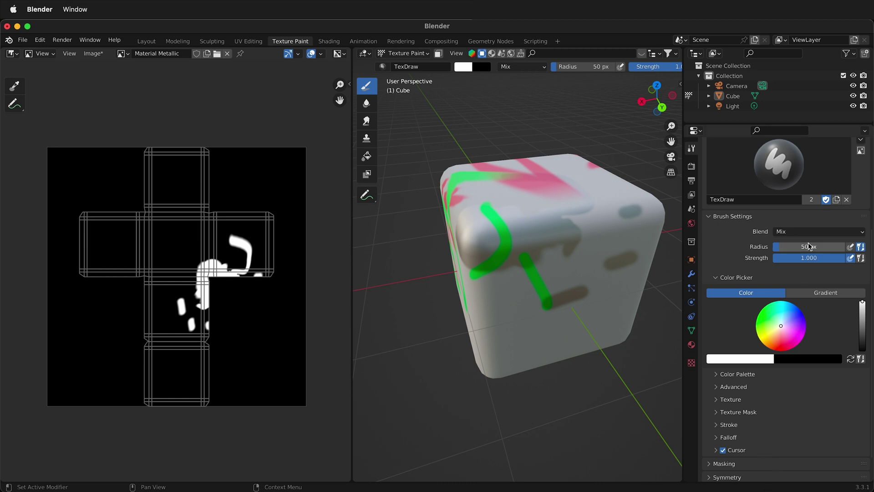
pyautogui.scroll(5, 844, 214)
pyautogui.scroll(2, 849, 182)
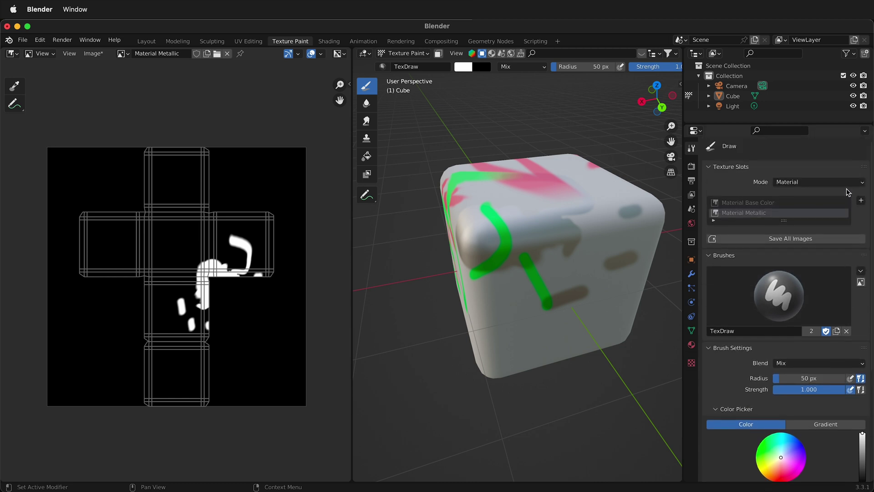
pyautogui.click(861, 200)
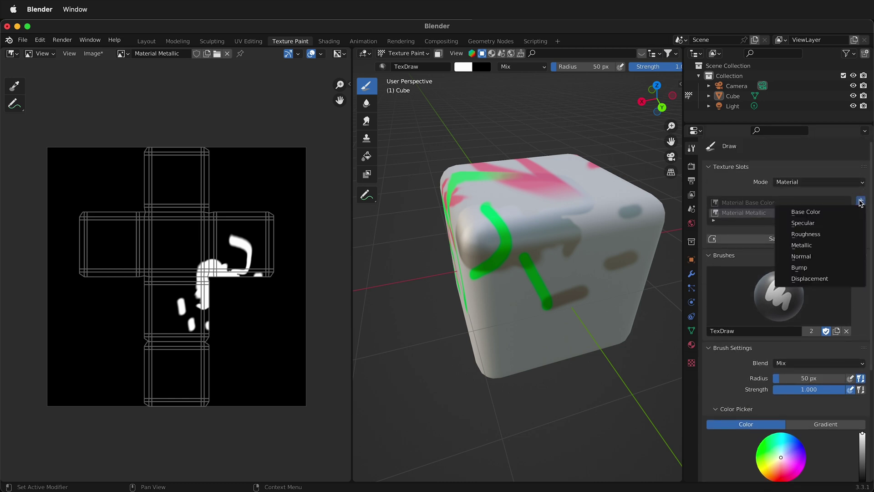
pyautogui.click(818, 235)
pyautogui.click(790, 340)
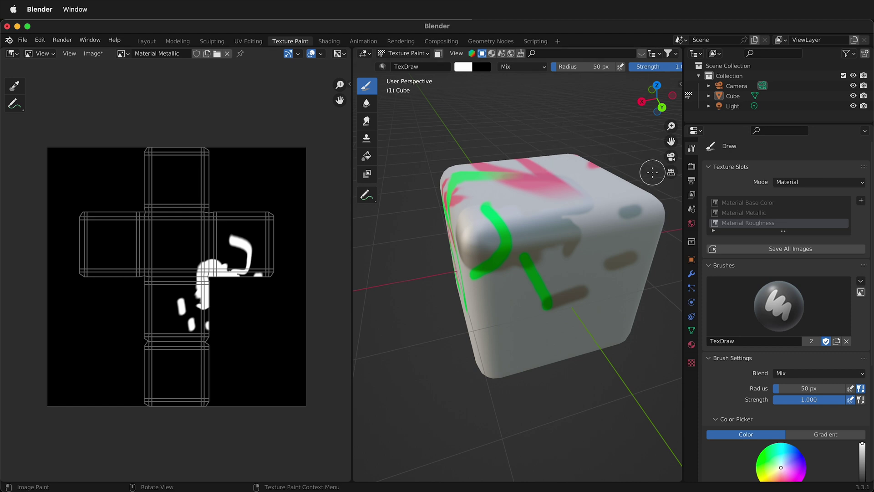
# - Switch the viewport to solid shading and paint a white roughness patch over the cube's front corner
pyautogui.moveTo(685, 121); pyautogui.dragTo(734, 121)
pyautogui.click(694, 53)
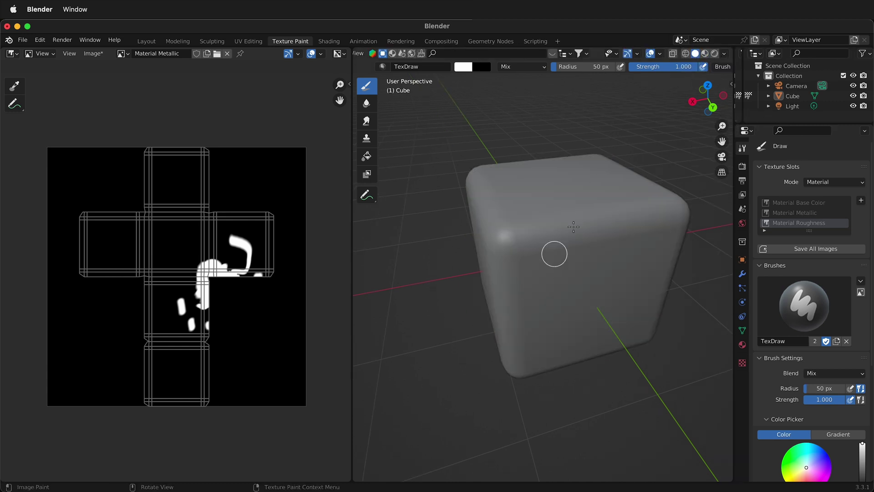
pyautogui.moveTo(539, 251)
pyautogui.mouseDown()
pyautogui.moveTo(499, 226)
pyautogui.moveTo(524, 253)
pyautogui.moveTo(490, 274)
pyautogui.moveTo(542, 253)
pyautogui.moveTo(523, 233)
pyautogui.moveTo(488, 222)
pyautogui.moveTo(468, 256)
pyautogui.moveTo(486, 281)
pyautogui.moveTo(517, 253)
pyautogui.moveTo(529, 271)
pyautogui.moveTo(527, 256)
pyautogui.moveTo(464, 227)
pyautogui.mouseUp()
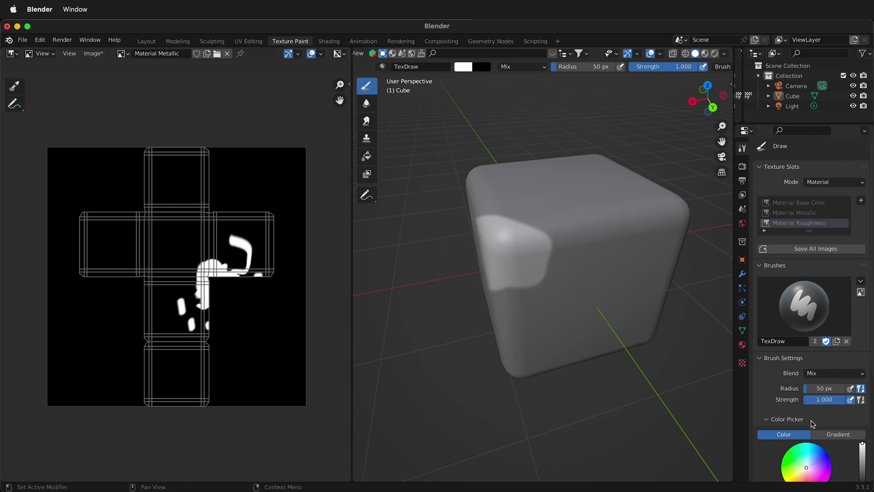
# - Swap the brush color to black and paint an outline around the white corner patch
pyautogui.scroll(-5, 796, 387)
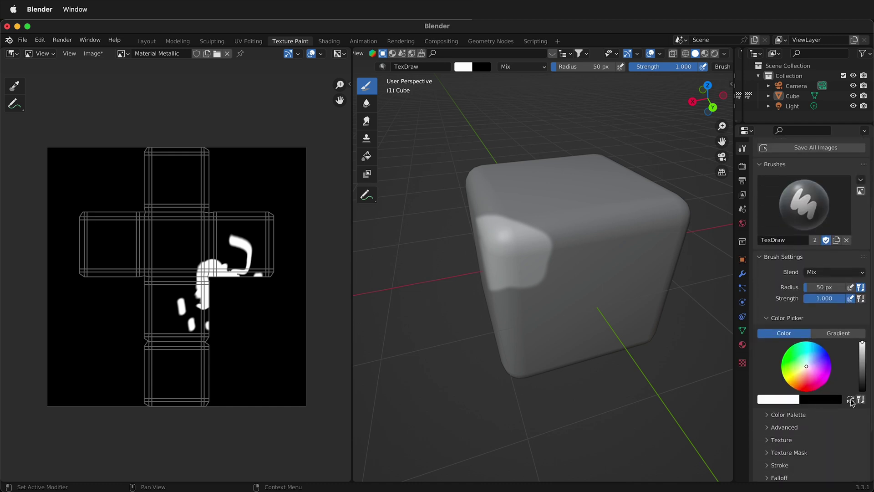
pyautogui.click(850, 400)
pyautogui.moveTo(541, 264)
pyautogui.mouseDown()
pyautogui.moveTo(549, 241)
pyautogui.moveTo(546, 274)
pyautogui.moveTo(507, 209)
pyautogui.moveTo(478, 227)
pyautogui.moveTo(476, 273)
pyautogui.moveTo(531, 293)
pyautogui.moveTo(546, 275)
pyautogui.mouseUp()
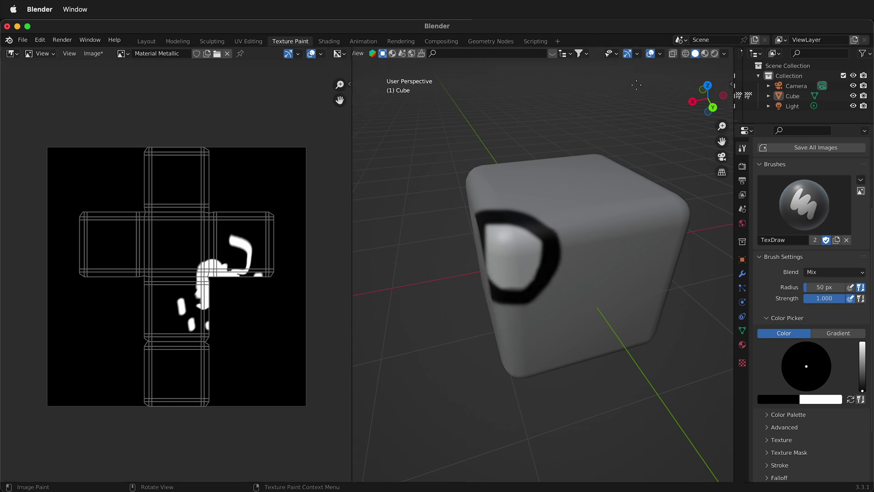
# - Switch to Material Preview and paint more black roughness along the cube's upper edge over the metallic area, checking the reflections from several angles
pyautogui.click(705, 53)
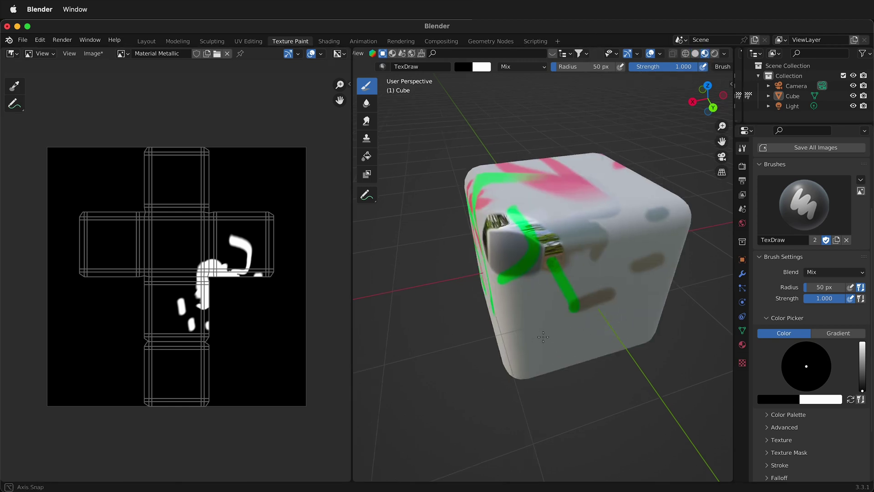
pyautogui.scroll(6, 523, 254)
pyautogui.scroll(-5, 522, 257)
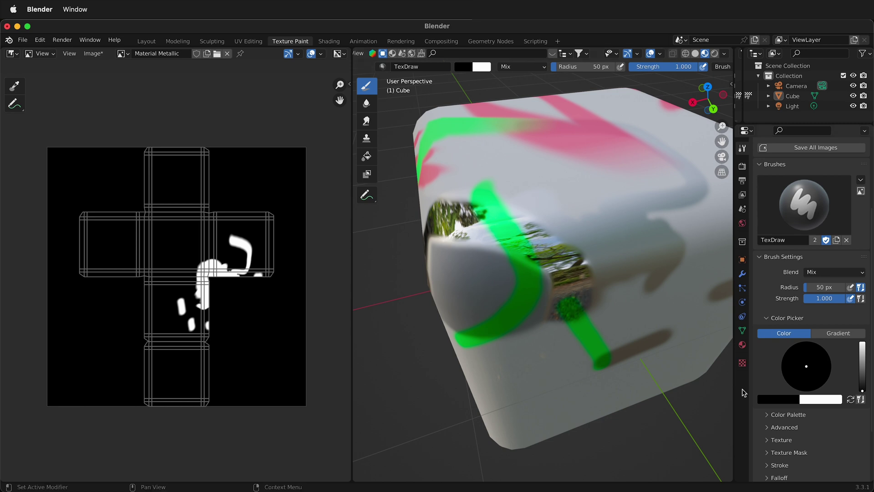
pyautogui.moveTo(554, 206)
pyautogui.mouseDown()
pyautogui.moveTo(594, 251)
pyautogui.moveTo(610, 309)
pyautogui.moveTo(651, 283)
pyautogui.moveTo(643, 244)
pyautogui.moveTo(628, 278)
pyautogui.moveTo(505, 277)
pyautogui.moveTo(539, 308)
pyautogui.mouseUp()
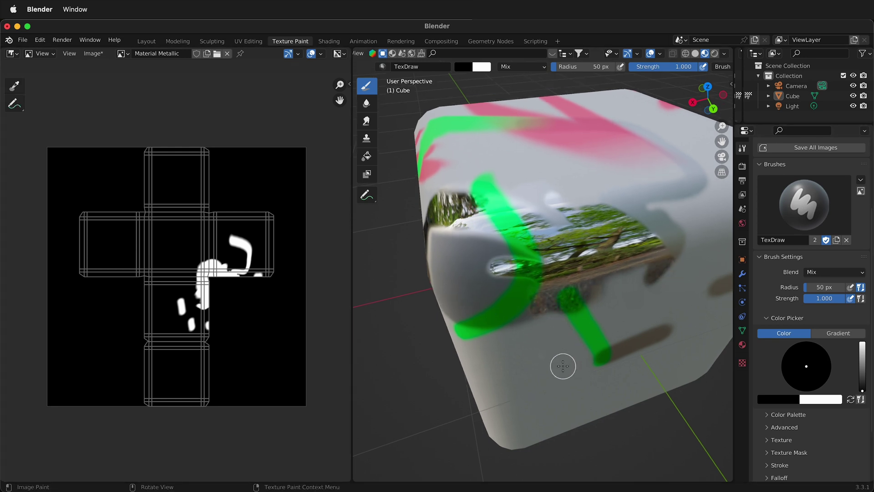
pyautogui.moveTo(563, 366); pyautogui.dragTo(453, 182, button='middle')
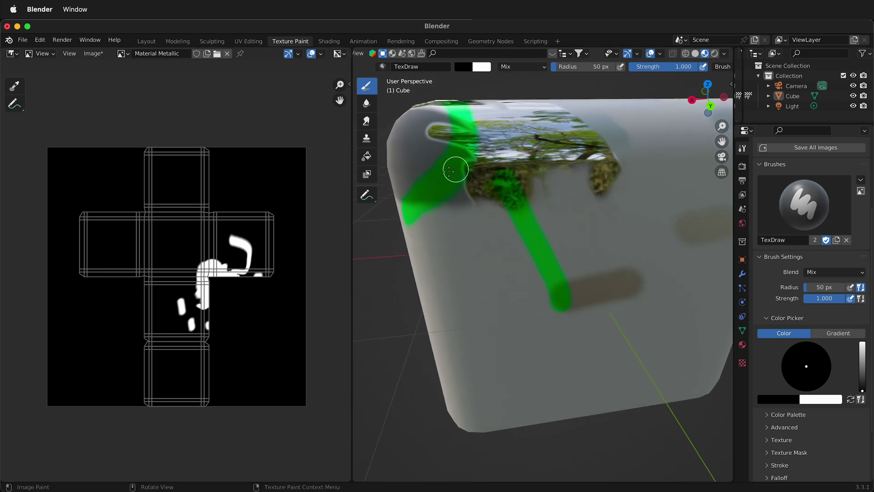
pyautogui.moveTo(565, 200)
pyautogui.mouseDown(button='middle')
pyautogui.moveTo(544, 204)
pyautogui.moveTo(664, 213)
pyautogui.mouseUp(button='middle')
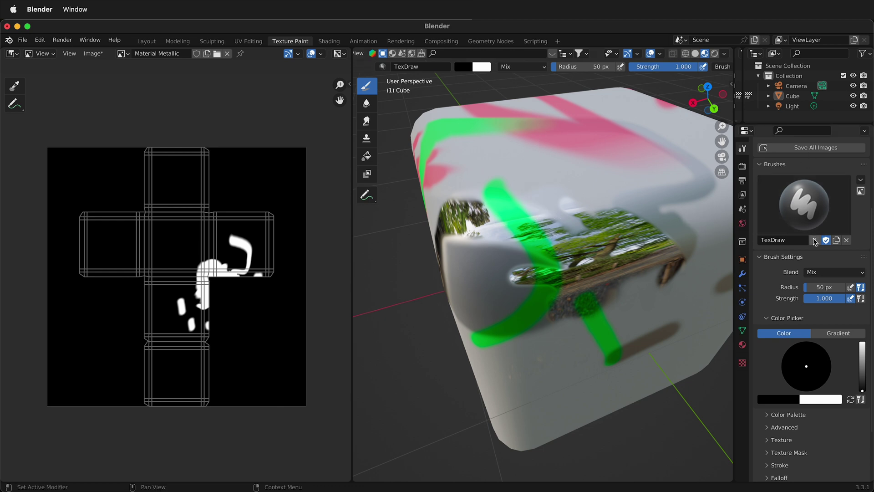
# - Add a Bump paint slot named Material Bump with a blank 2048 × 2048 px image
pyautogui.scroll(5, 813, 241)
pyautogui.click(860, 200)
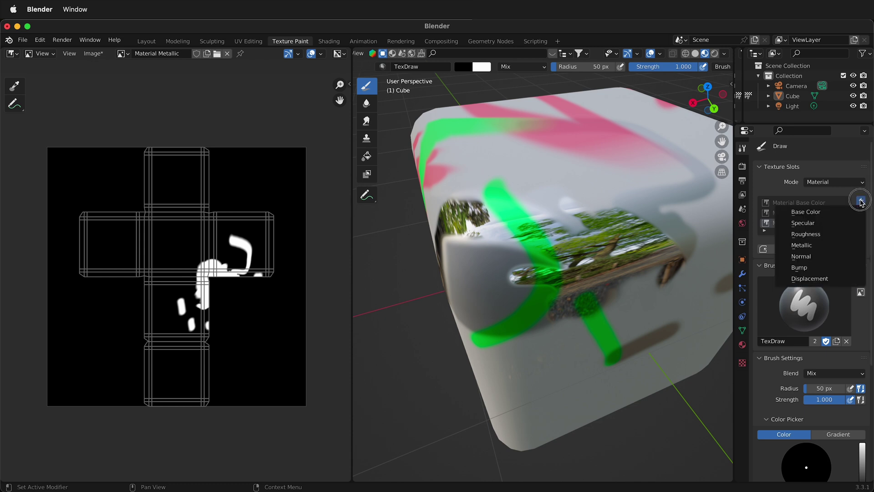
pyautogui.click(800, 267)
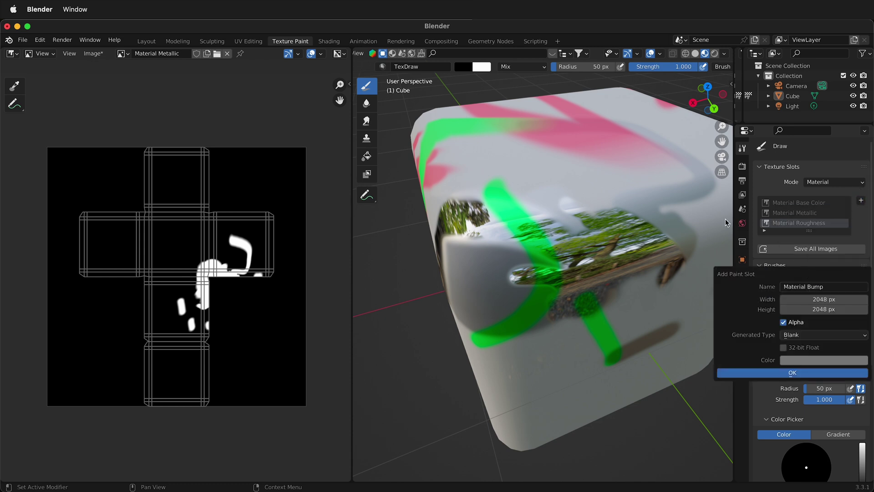
pyautogui.click(792, 372)
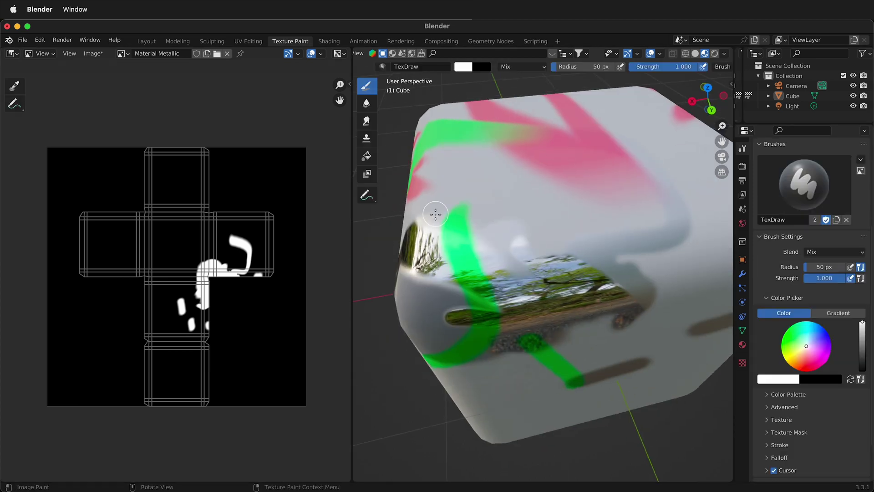
# - Paint a looping bump stroke across the cube's top face with the white brush color
pyautogui.moveTo(435, 214)
pyautogui.mouseDown()
pyautogui.moveTo(555, 163)
pyautogui.moveTo(655, 179)
pyautogui.moveTo(697, 230)
pyautogui.moveTo(557, 222)
pyautogui.mouseUp()
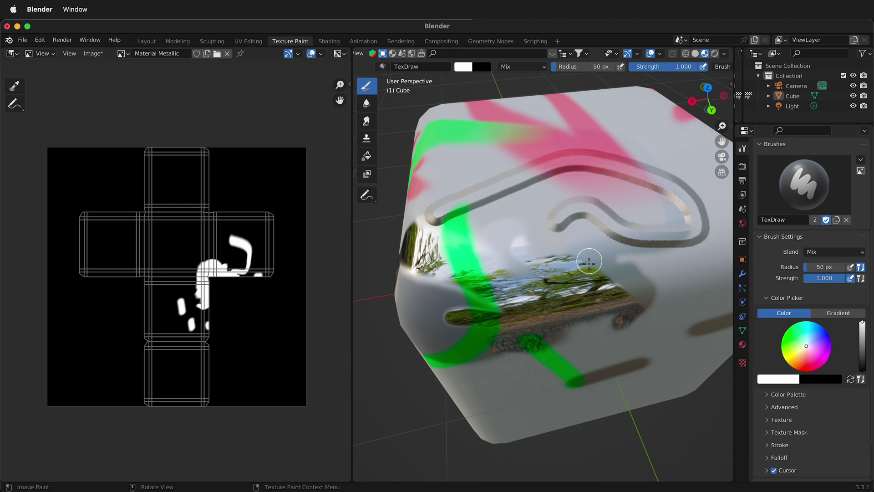
pyautogui.moveTo(587, 264)
pyautogui.mouseDown(button='middle')
pyautogui.moveTo(524, 273)
pyautogui.moveTo(514, 258)
pyautogui.moveTo(496, 274)
pyautogui.mouseUp(button='middle')
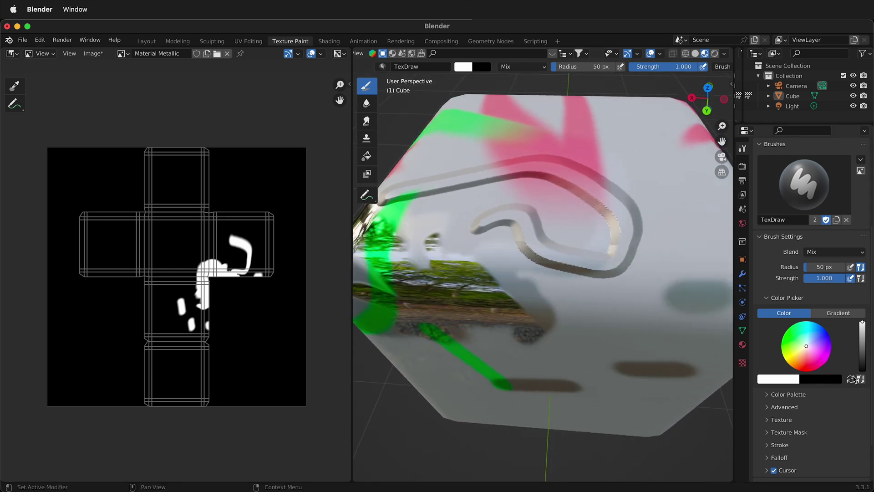
# - Swap the brush color to black, paint a long bump stroke and several dots across the top face and its edge, and inspect the cube all around
pyautogui.click(854, 379)
pyautogui.moveTo(623, 117)
pyautogui.mouseDown()
pyautogui.moveTo(560, 278)
pyautogui.moveTo(543, 350)
pyautogui.moveTo(546, 368)
pyautogui.mouseUp()
pyautogui.moveTo(611, 329)
pyautogui.mouseDown(button='middle')
pyautogui.moveTo(586, 318)
pyautogui.moveTo(633, 323)
pyautogui.mouseUp(button='middle')
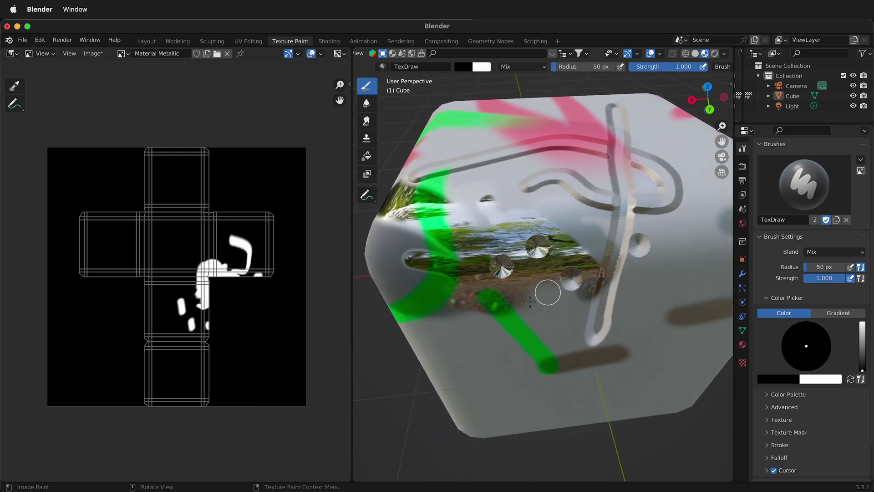
pyautogui.moveTo(511, 272)
pyautogui.mouseDown(button='middle')
pyautogui.moveTo(558, 322)
pyautogui.moveTo(622, 318)
pyautogui.moveTo(535, 211)
pyautogui.moveTo(534, 271)
pyautogui.moveTo(602, 260)
pyautogui.moveTo(524, 264)
pyautogui.moveTo(583, 260)
pyautogui.moveTo(531, 250)
pyautogui.moveTo(513, 218)
pyautogui.mouseUp(button='middle')
pyautogui.scroll(-5, 518, 220)
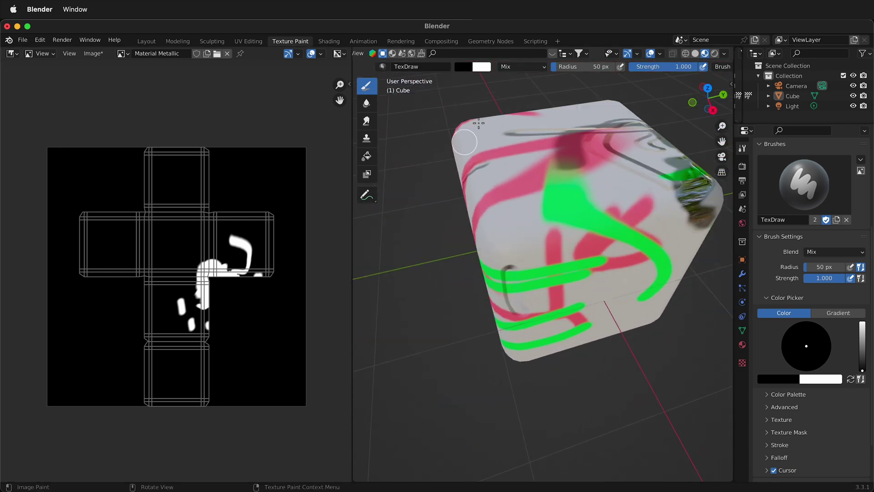
pyautogui.moveTo(659, 222)
pyautogui.mouseDown(button='middle')
pyautogui.moveTo(492, 212)
pyautogui.moveTo(473, 251)
pyautogui.mouseUp(button='middle')
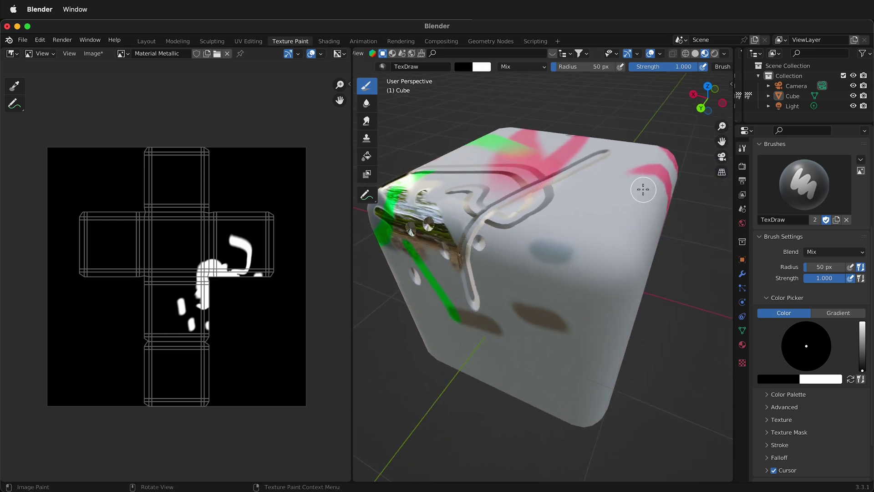
pyautogui.moveTo(644, 189)
pyautogui.mouseDown(button='middle')
pyautogui.moveTo(577, 211)
pyautogui.moveTo(615, 190)
pyautogui.mouseUp(button='middle')
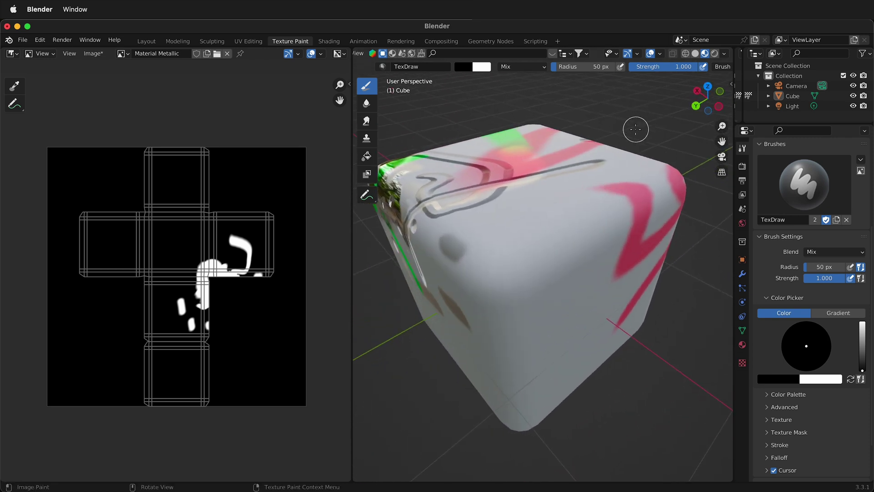